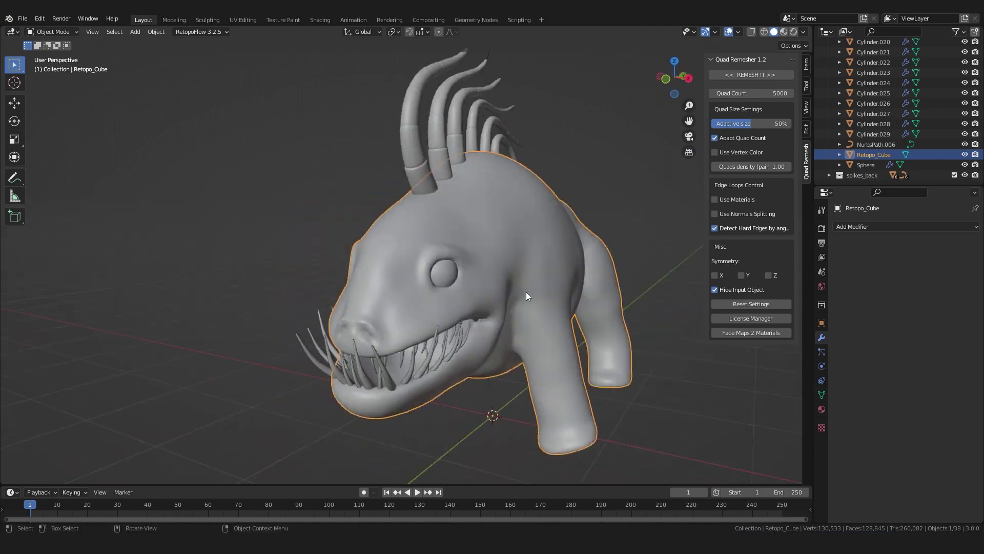
{"action": "left_click", "coordinate": [589, 259]}
{"action": "key", "text": "ctrl+s"}
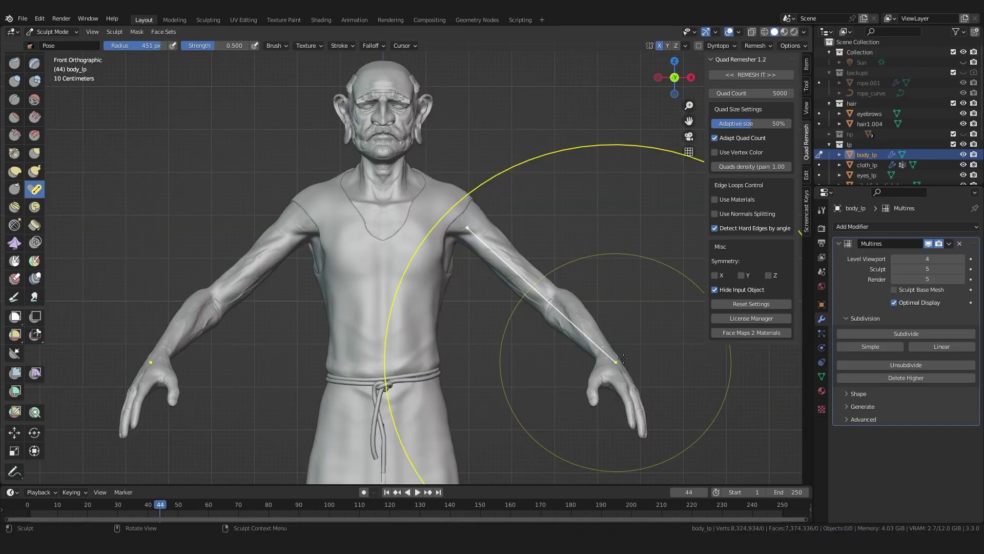
- Try raising both of the old man's arms outward with the Pose brush
{"action": "left_click_drag", "start_coordinate": [582, 359], "coordinate": [697, 323]}
{"action": "key", "text": "ctrl+z"}
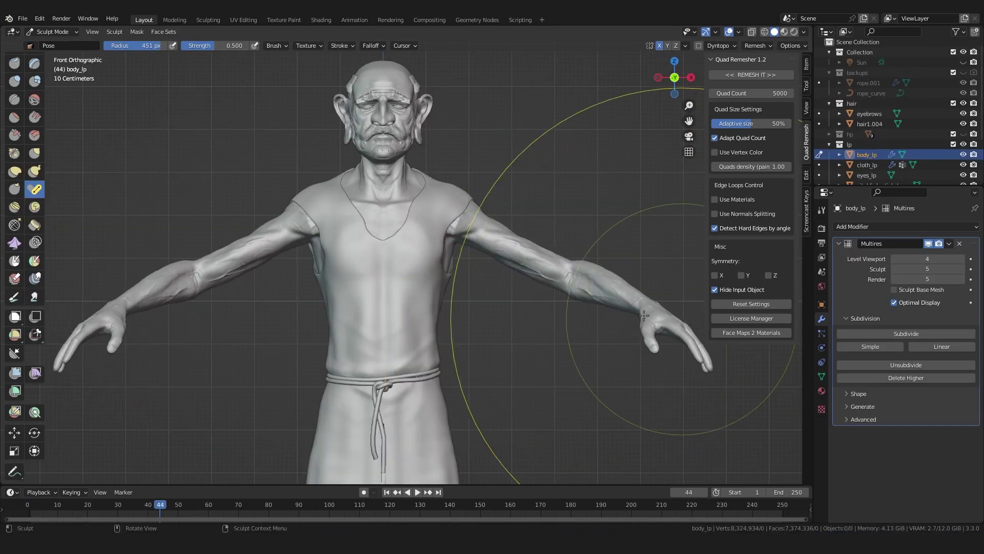
{"action": "key", "text": "ctrl+z"}
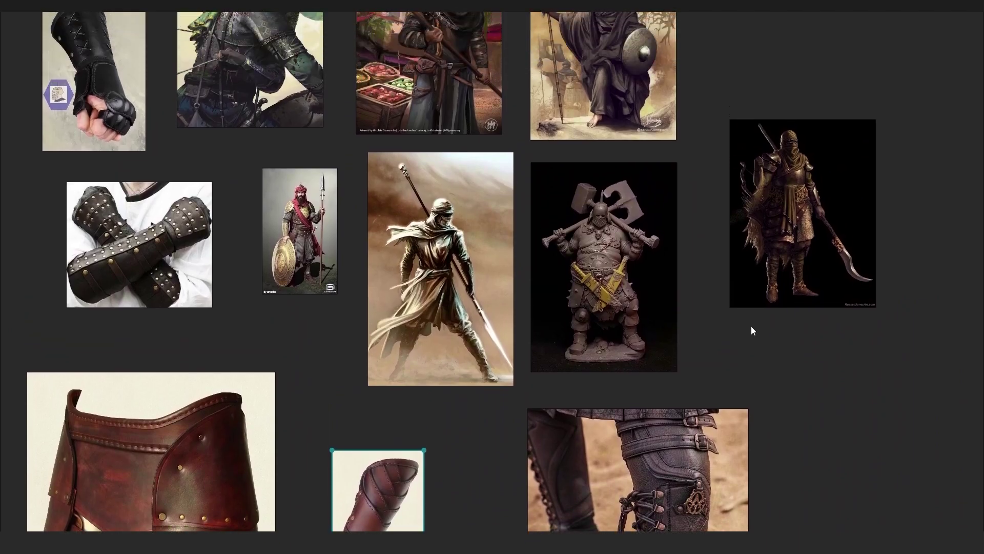
{"action": "mouse_move", "coordinate": [752, 326]}
{"action": "middle_mouse_down"}
{"action": "mouse_move", "coordinate": [751, 389]}
{"action": "mouse_move", "coordinate": [767, 442]}
{"action": "middle_mouse_up"}
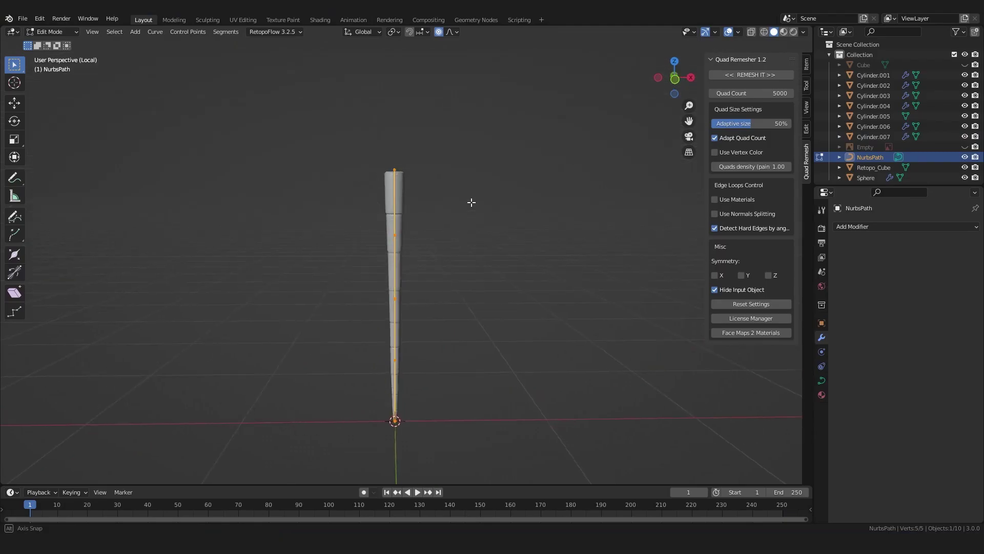
{"action": "key", "text": "g"}
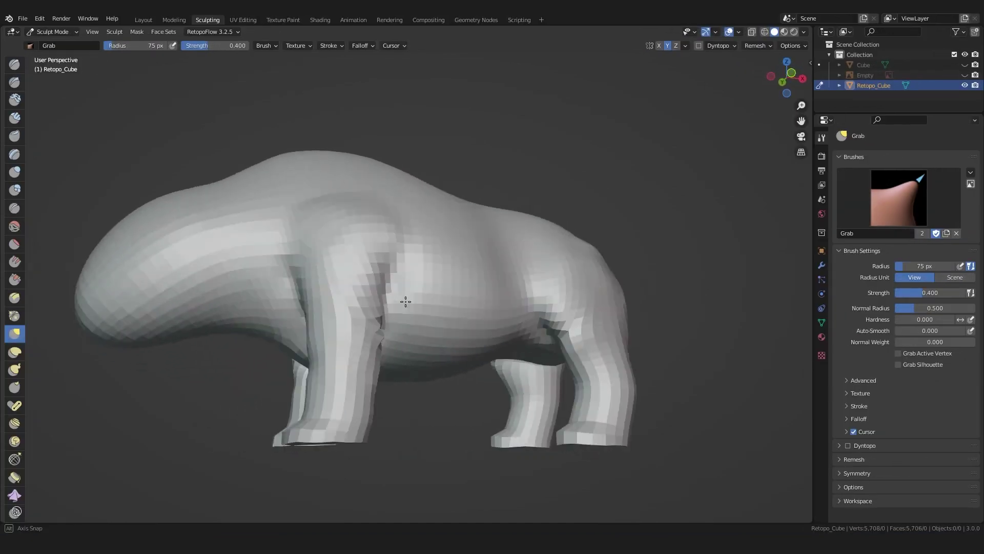
{"action": "mouse_move", "coordinate": [404, 301]}
{"action": "middle_mouse_down"}
{"action": "mouse_move", "coordinate": [476, 297]}
{"action": "mouse_move", "coordinate": [513, 364]}
{"action": "mouse_move", "coordinate": [472, 358]}
{"action": "mouse_move", "coordinate": [497, 295]}
{"action": "middle_mouse_up"}
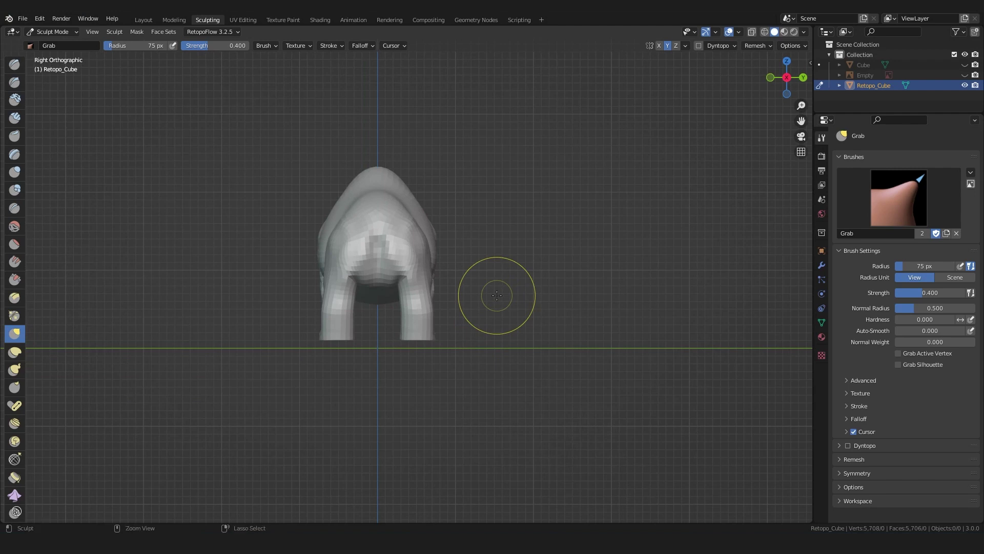
{"action": "key", "text": "ctrl+KP_3"}
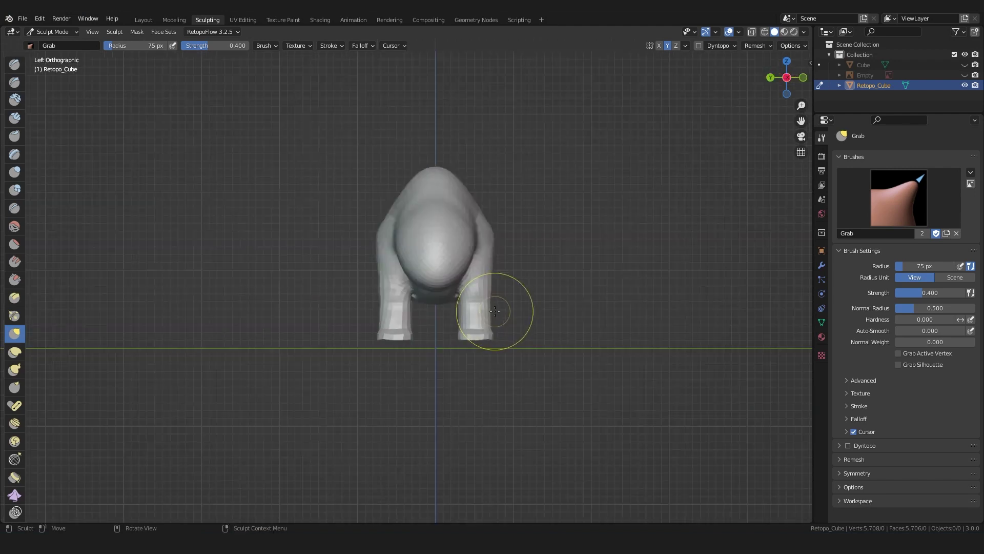
{"action": "middle_click_drag", "start_coordinate": [495, 310], "coordinate": [417, 296]}
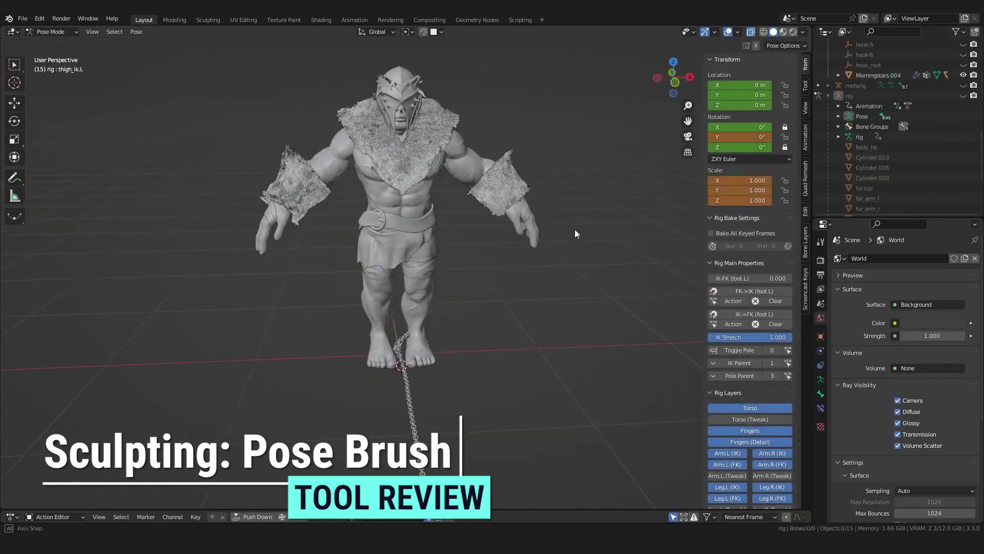
{"action": "middle_click_drag", "start_coordinate": [574, 231], "coordinate": [457, 229]}
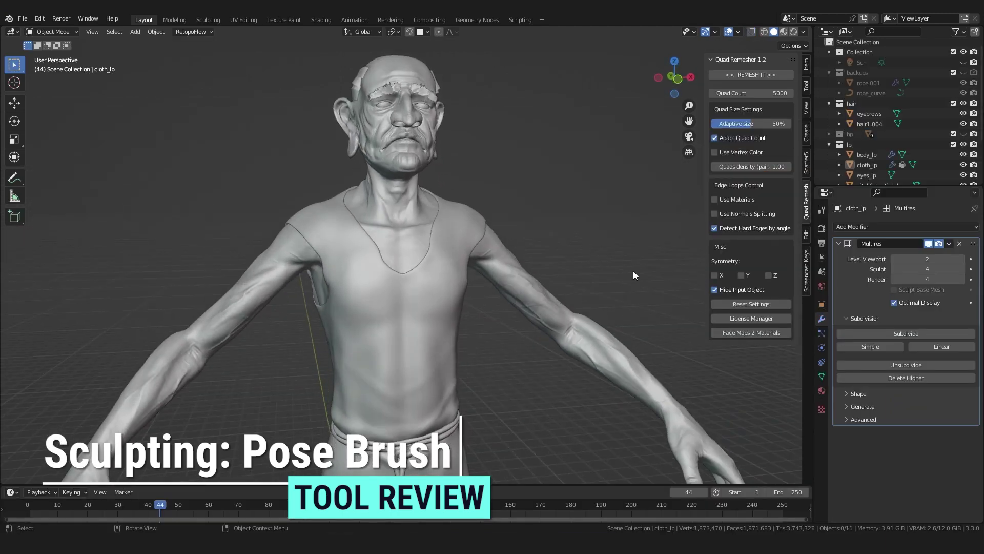
- Put the old man's body mesh into Sculpt Mode, face it from the front, and choose the Pose brush
{"action": "key", "text": "ctrl+Tab"}
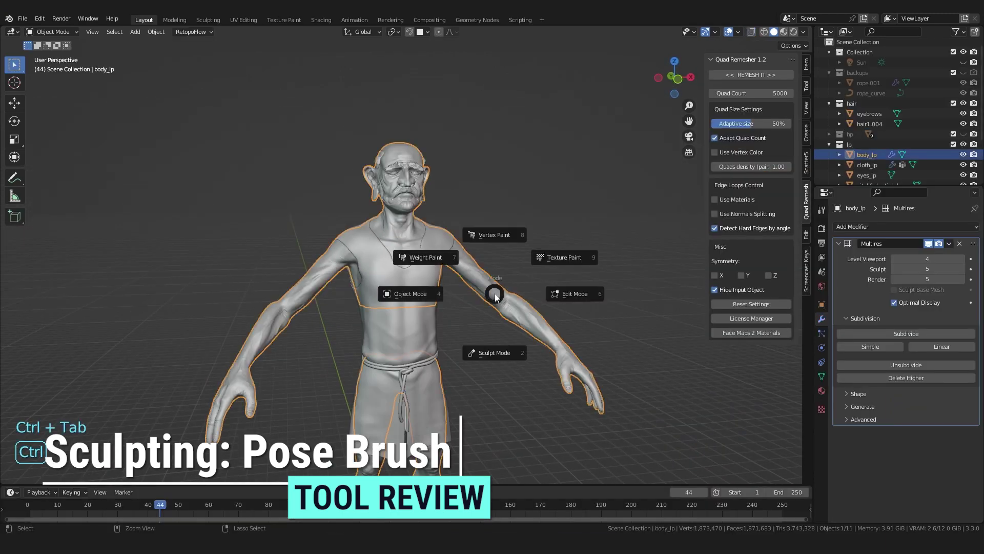
{"action": "left_click", "coordinate": [494, 352]}
{"action": "scroll", "coordinate": [496, 351], "scroll_direction": "up", "scroll_amount": 4}
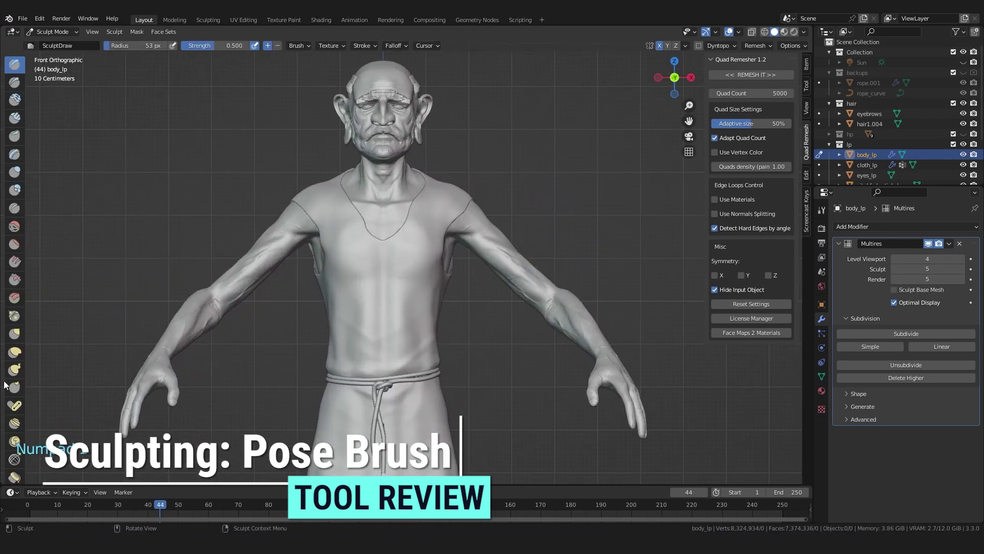
{"action": "left_click_drag", "start_coordinate": [24, 210], "coordinate": [39, 210]}
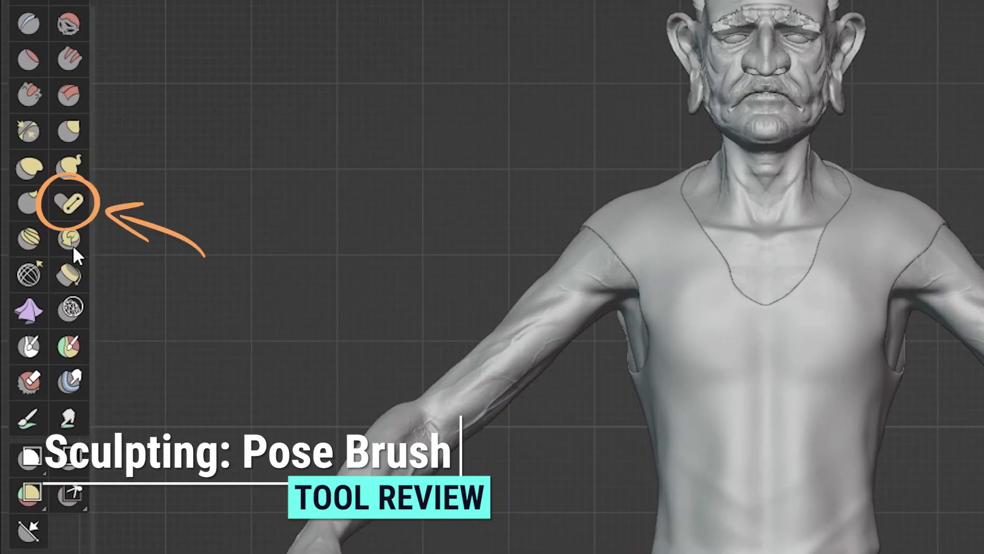
{"action": "left_click", "coordinate": [58, 199]}
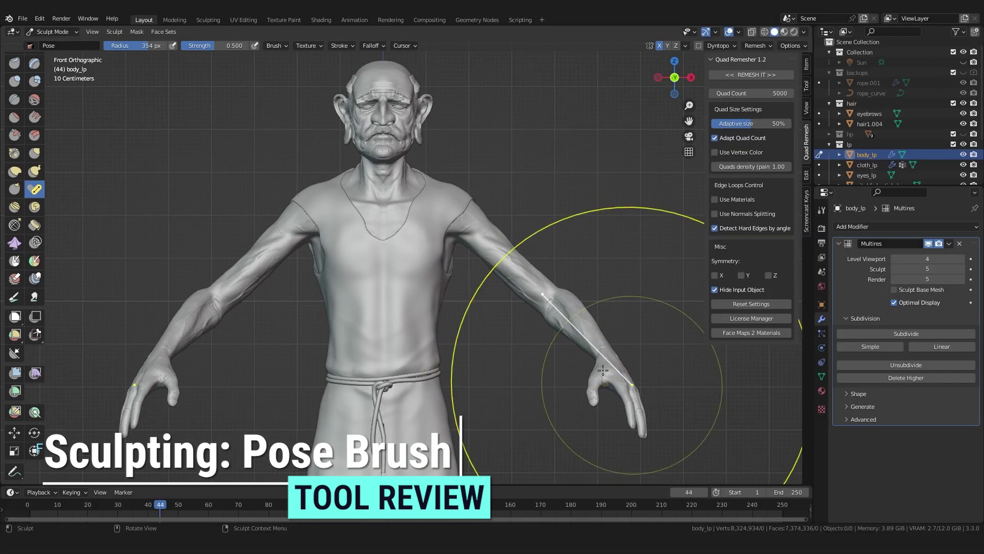
- Set the Pose brush radius to 451 px so it reaches the shoulder, and pose the arms from the wrist
{"action": "key", "text": "f"}
{"action": "left_click", "coordinate": [611, 364]}
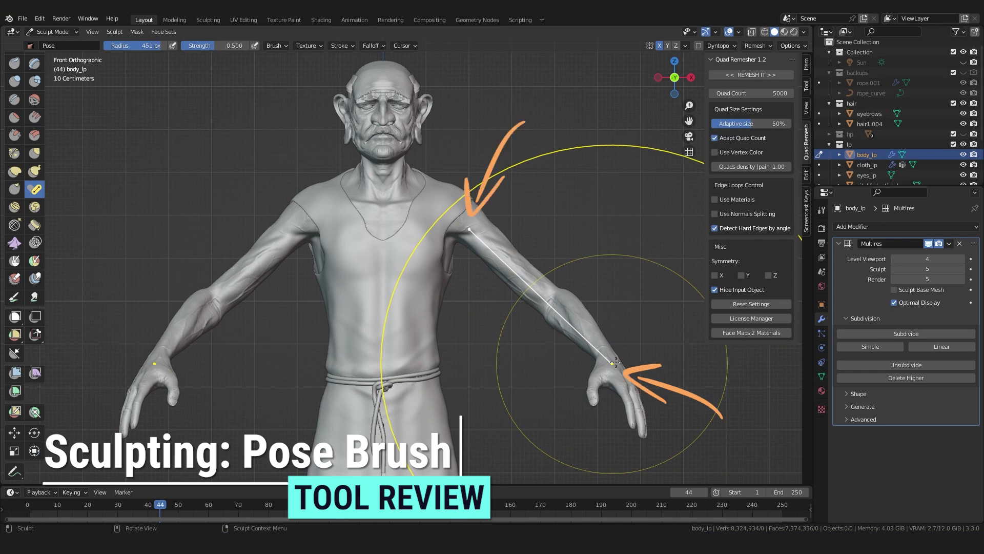
{"action": "mouse_move", "coordinate": [615, 362]}
{"action": "left_mouse_down"}
{"action": "mouse_move", "coordinate": [696, 323]}
{"action": "mouse_move", "coordinate": [593, 362]}
{"action": "left_mouse_up"}
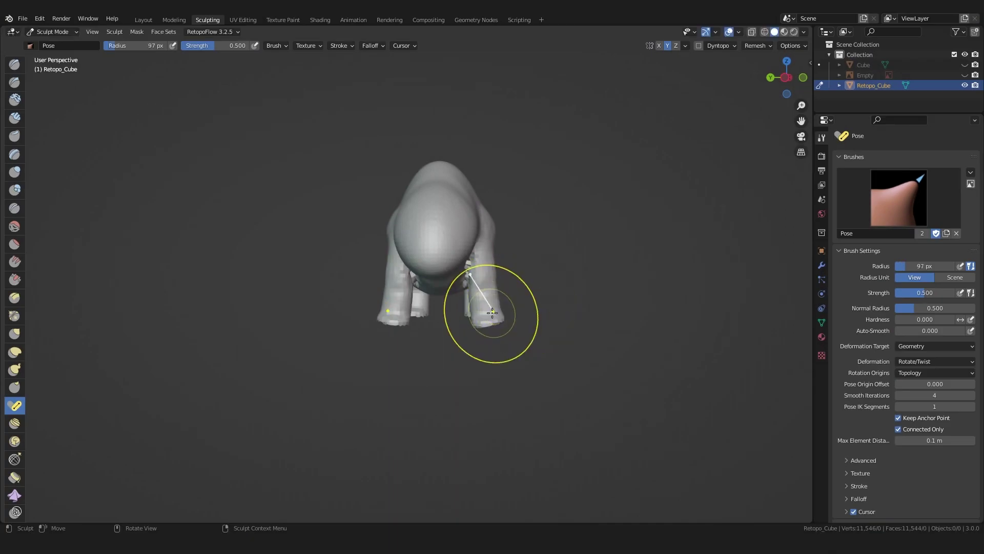
- Spread the creature's front legs outward with the Pose brush at 144 px radius, and adjust their shape with the Grab brush at 244 px
{"action": "left_click", "coordinate": [536, 315]}
{"action": "left_click_drag", "start_coordinate": [497, 319], "coordinate": [508, 319]}
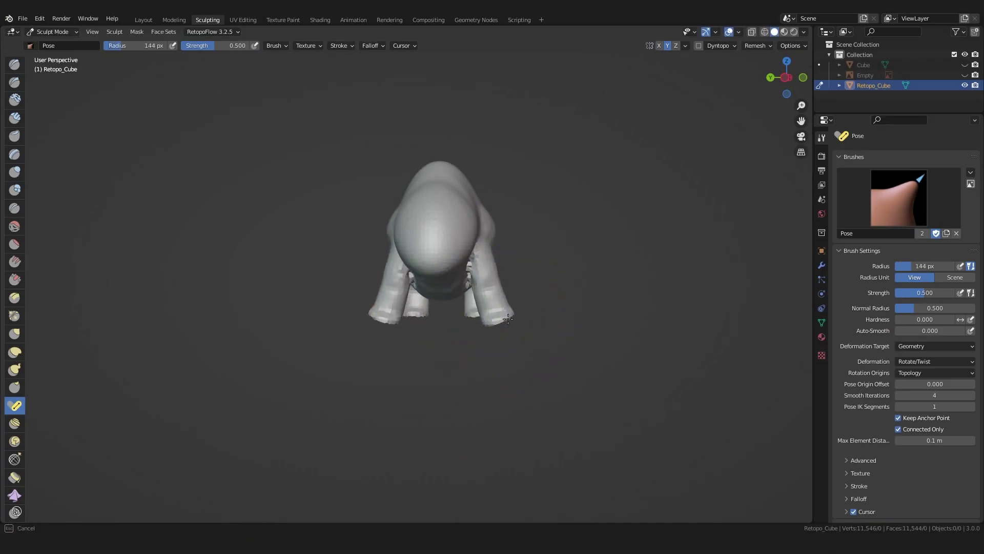
{"action": "left_click", "coordinate": [15, 334]}
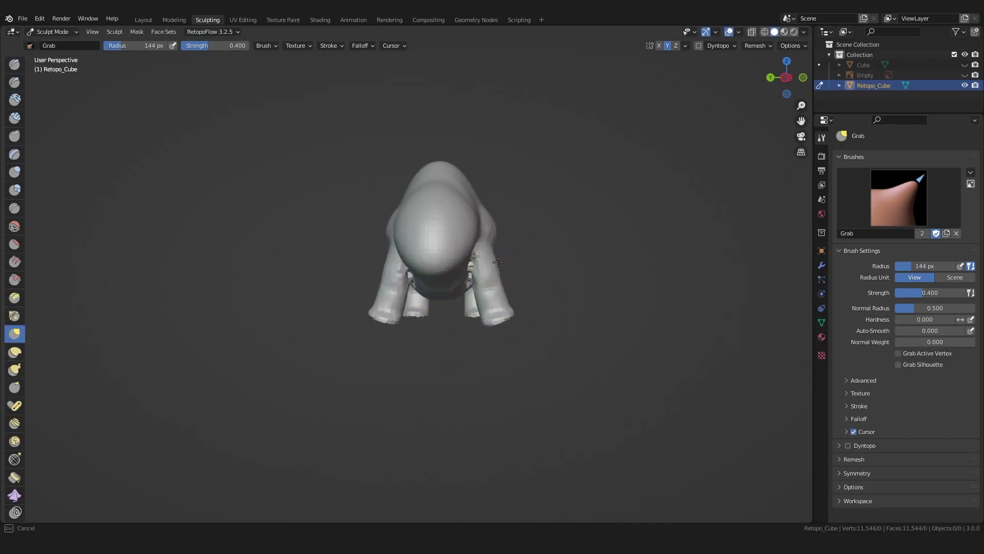
{"action": "middle_click_drag", "start_coordinate": [513, 260], "coordinate": [513, 277]}
{"action": "scroll", "coordinate": [513, 277], "scroll_direction": "up", "scroll_amount": 4}
{"action": "key", "text": "f"}
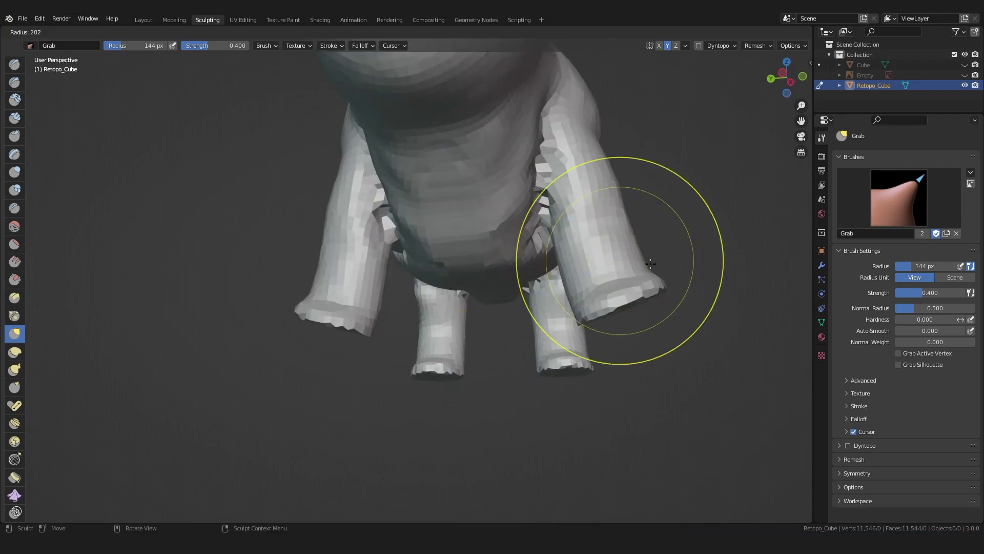
{"action": "left_click", "coordinate": [640, 288]}
{"action": "left_click", "coordinate": [586, 202]}
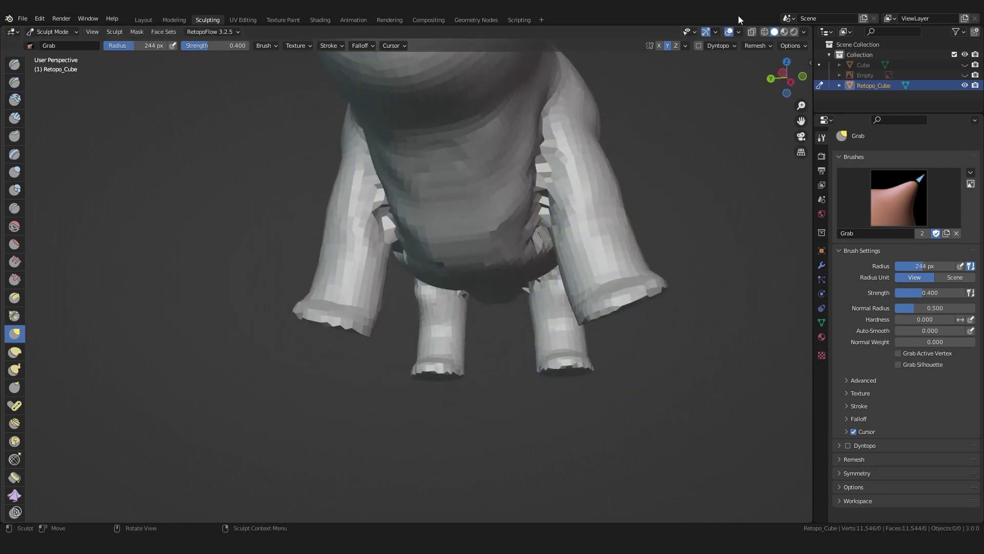
- Remesh the creature with a voxel size of 0.02 m
{"action": "left_click", "coordinate": [755, 46]}
{"action": "left_click", "coordinate": [772, 134]}
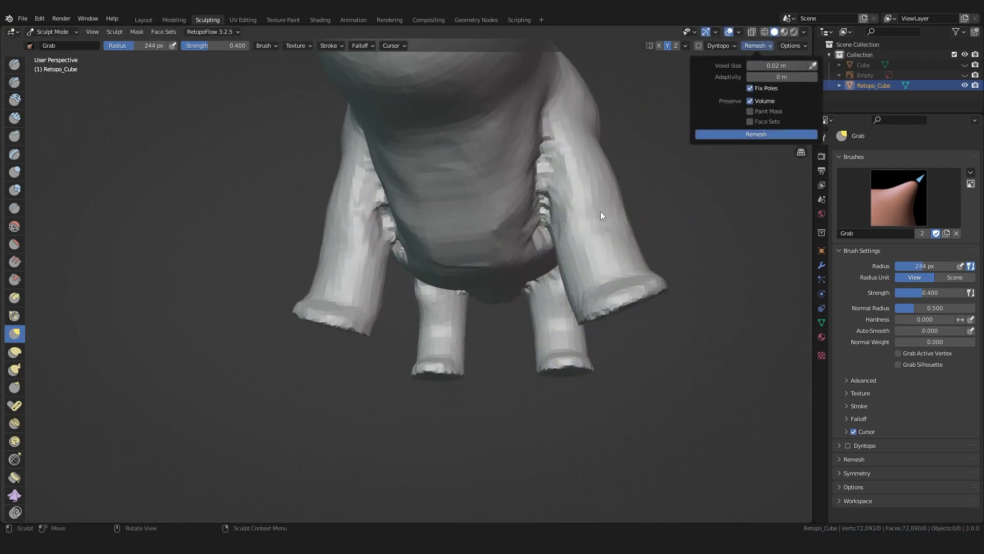
{"action": "middle_click_drag", "start_coordinate": [601, 211], "coordinate": [469, 282]}
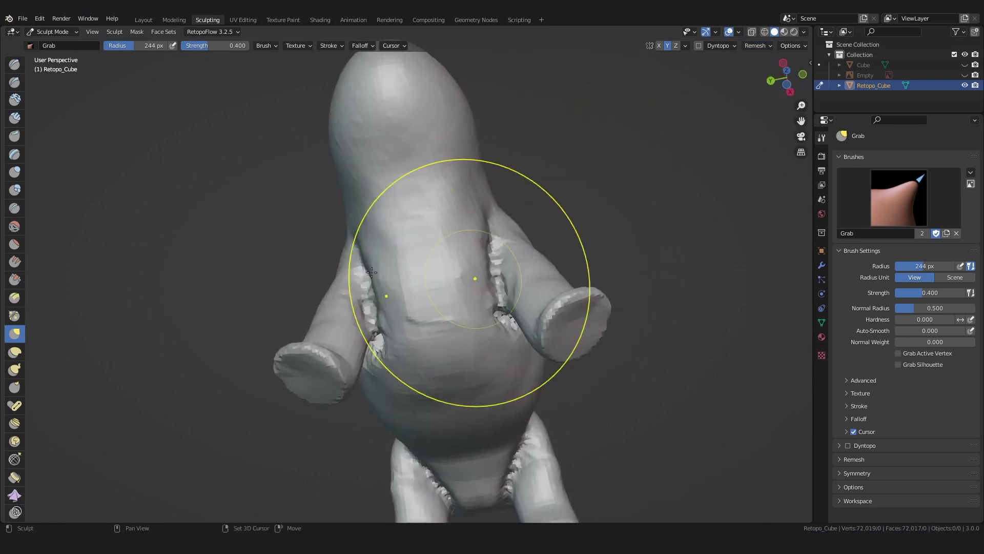
- Clean up the rough creases where the front legs join the belly, using Draw Sharp at 61 px radius
{"action": "left_click", "coordinate": [14, 82]}
{"action": "middle_click_drag", "start_coordinate": [446, 220], "coordinate": [439, 237]}
{"action": "key", "text": "f"}
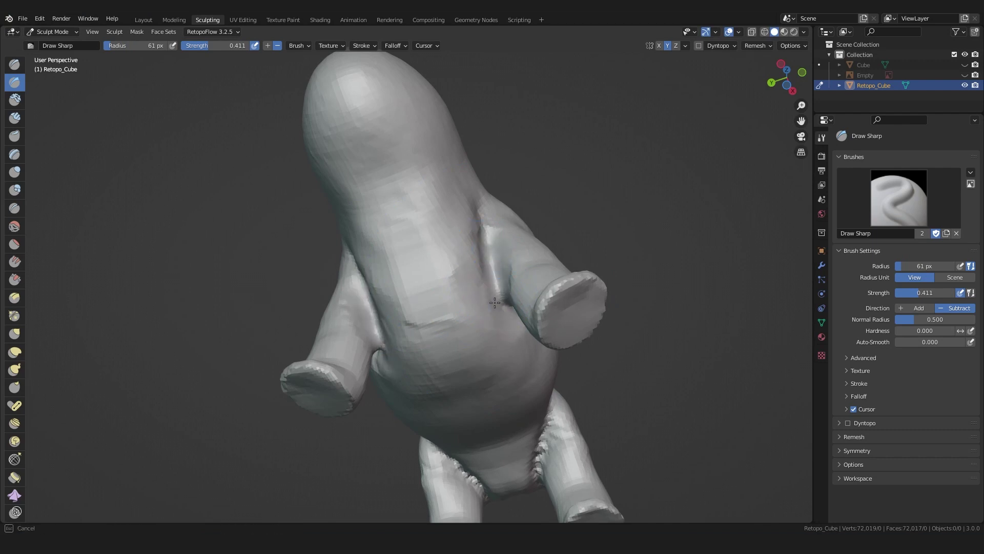
{"action": "middle_click_drag", "start_coordinate": [495, 302], "coordinate": [347, 301]}
{"action": "middle_click_drag", "start_coordinate": [354, 257], "coordinate": [371, 336]}
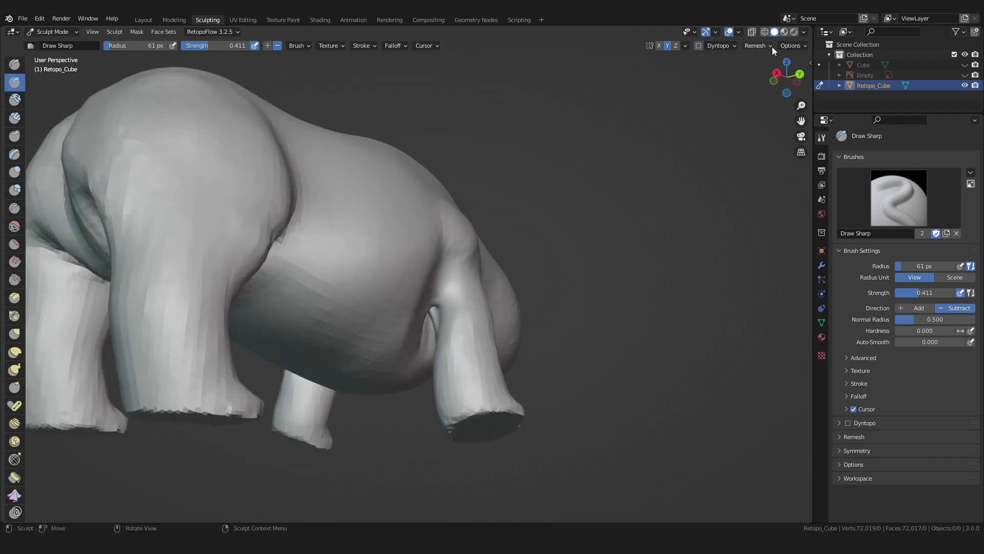
- Remesh the creature again and smooth out the leg joints and feet
{"action": "left_click", "coordinate": [758, 45]}
{"action": "middle_click_drag", "start_coordinate": [578, 260], "coordinate": [429, 363]}
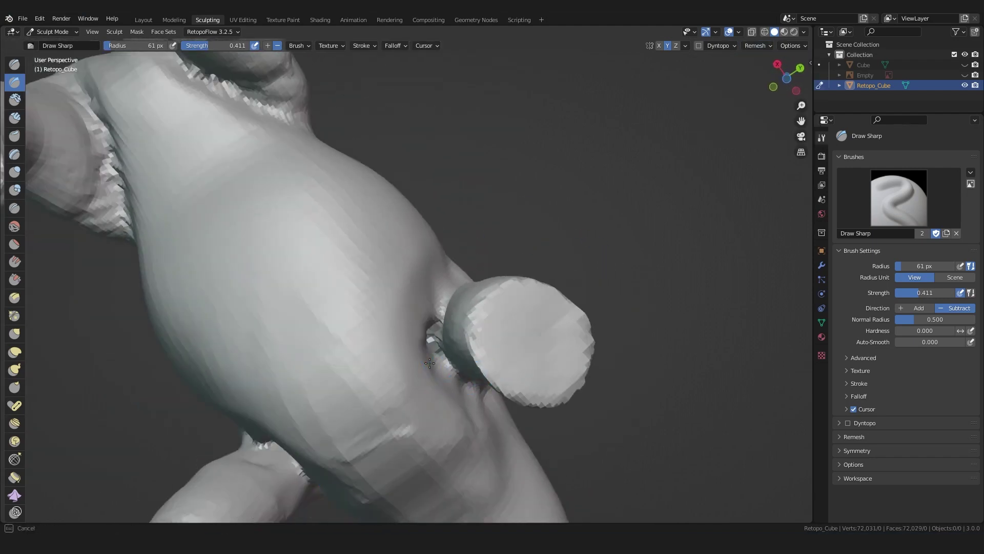
{"action": "middle_click_drag", "start_coordinate": [434, 328], "coordinate": [442, 448]}
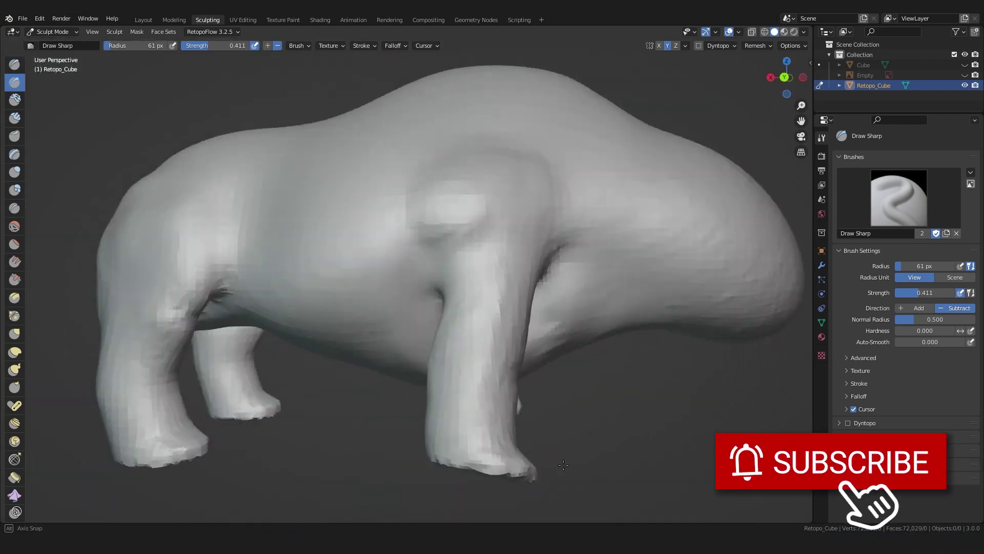
{"action": "mouse_move", "coordinate": [390, 308]}
{"action": "middle_mouse_down"}
{"action": "mouse_move", "coordinate": [325, 178]}
{"action": "mouse_move", "coordinate": [439, 288]}
{"action": "mouse_move", "coordinate": [402, 352]}
{"action": "mouse_move", "coordinate": [550, 335]}
{"action": "mouse_move", "coordinate": [527, 230]}
{"action": "mouse_move", "coordinate": [417, 248]}
{"action": "middle_mouse_up"}
{"action": "scroll", "coordinate": [439, 307], "scroll_direction": "down", "scroll_amount": 3}
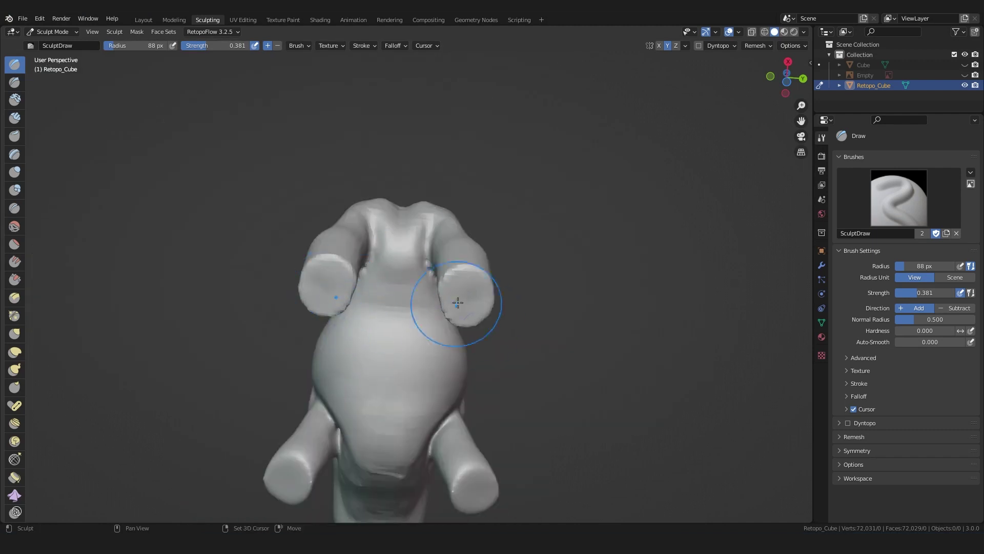
- Carve the creases between the hind legs and the belly with Draw Sharp at 55 px radius
{"action": "scroll", "coordinate": [71, 91], "scroll_direction": "up", "scroll_amount": 3}
{"action": "left_click", "coordinate": [15, 82]}
{"action": "middle_click_drag", "start_coordinate": [287, 267], "coordinate": [301, 314]}
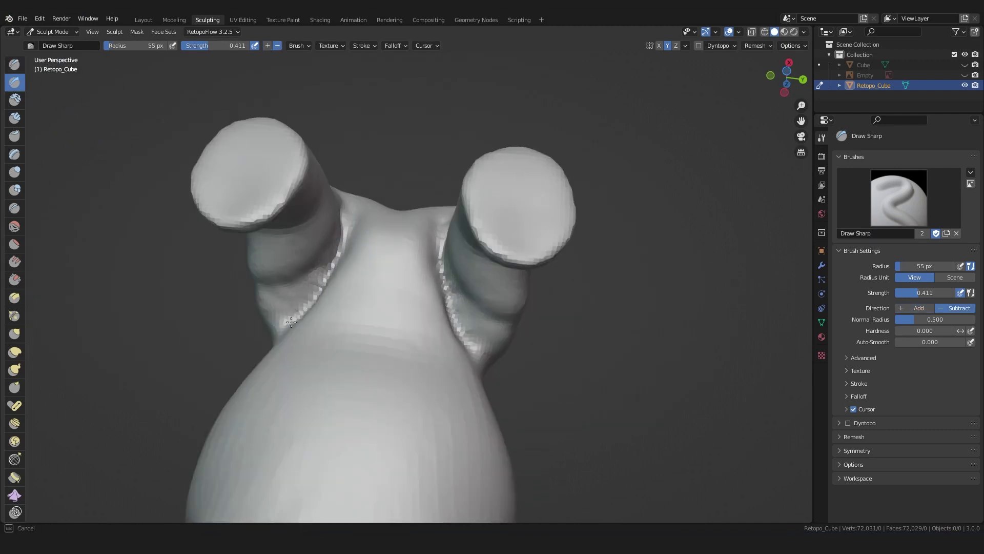
{"action": "middle_click_drag", "start_coordinate": [348, 223], "coordinate": [435, 263]}
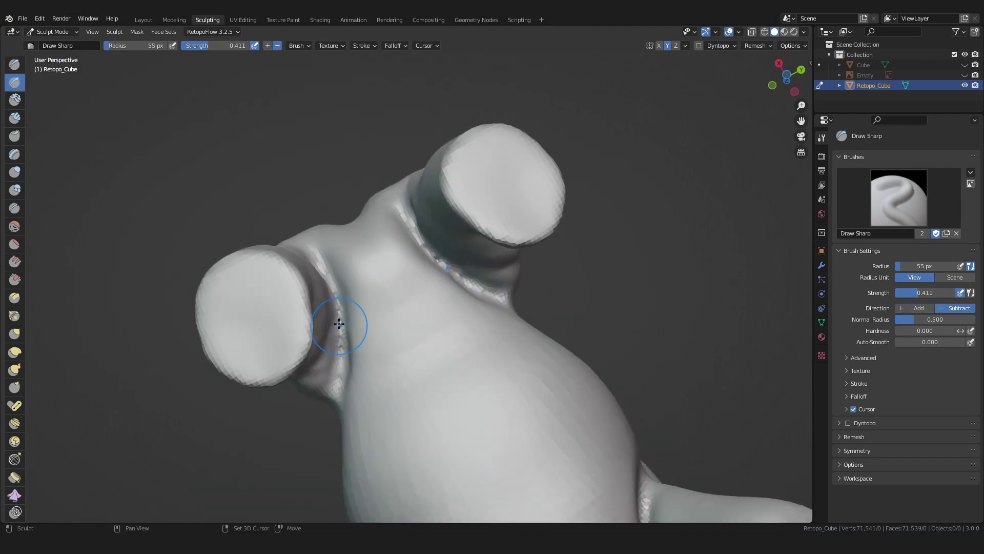
- Refine the creature's body and head silhouette with the Grab brush, using a radius of about 87 to 104 px
{"action": "key", "text": "g"}
{"action": "middle_click_drag", "start_coordinate": [330, 285], "coordinate": [457, 259]}
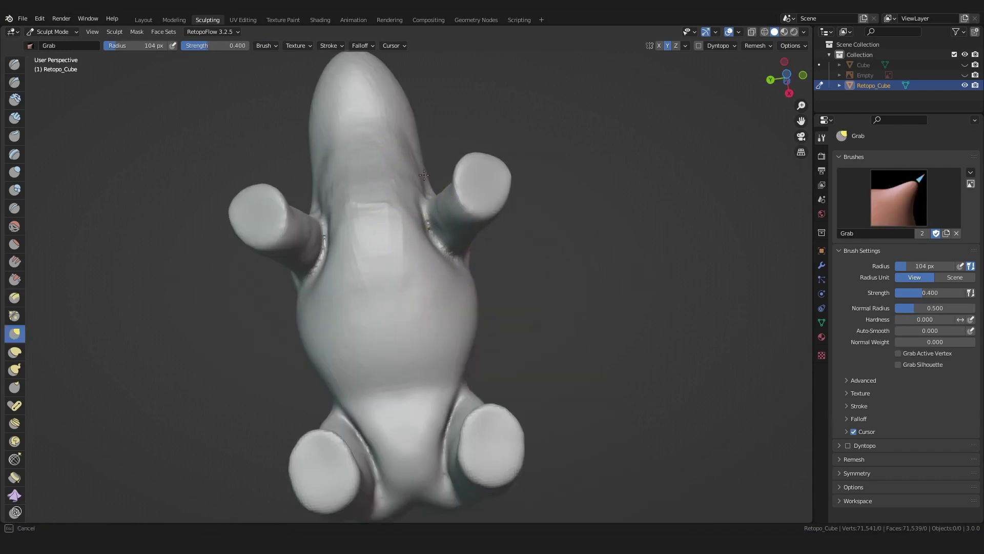
{"action": "middle_click_drag", "start_coordinate": [451, 254], "coordinate": [383, 262], "text": "alt"}
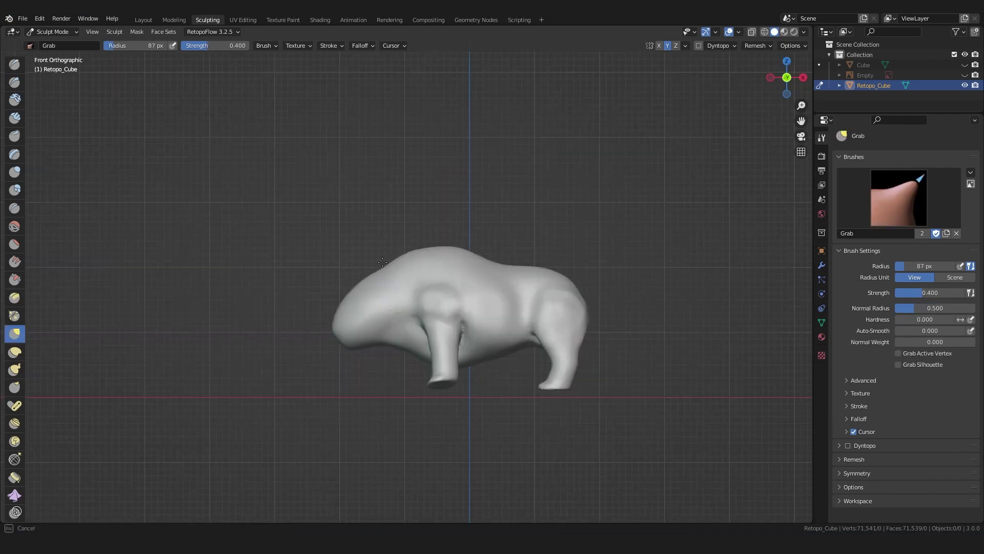
- Carve a mouth line across the front and along the side of the head with Draw Sharp at 12 px radius
{"action": "key", "text": "f"}
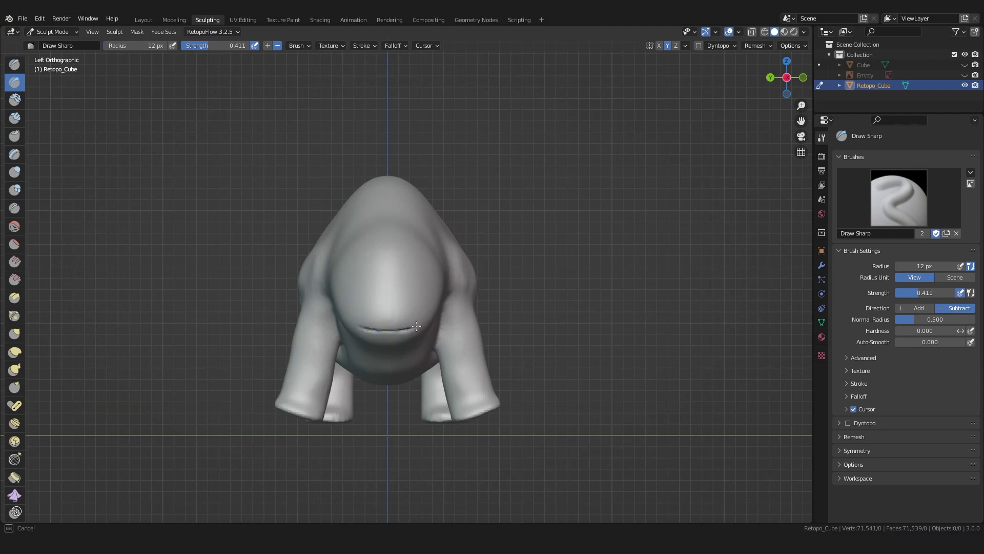
{"action": "key", "text": "KP_1"}
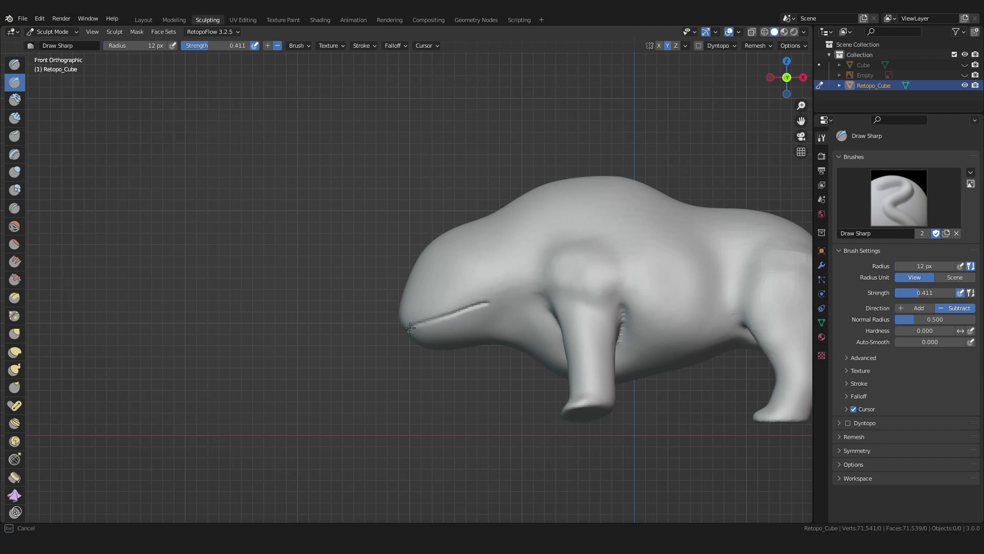
{"action": "mouse_move", "coordinate": [410, 327]}
{"action": "middle_mouse_down"}
{"action": "mouse_move", "coordinate": [394, 329]}
{"action": "mouse_move", "coordinate": [463, 320]}
{"action": "mouse_move", "coordinate": [61, 351]}
{"action": "middle_mouse_up"}
- Shape the mouth and lower jaw with the Grab brush and the Draw brush at 51 px radius and 0.144 strength
{"action": "scroll", "coordinate": [393, 329], "scroll_direction": "up", "scroll_amount": 2}
{"action": "scroll", "coordinate": [23, 353], "scroll_direction": "up", "scroll_amount": 4}
{"action": "key", "text": "g"}
{"action": "key", "text": "f"}
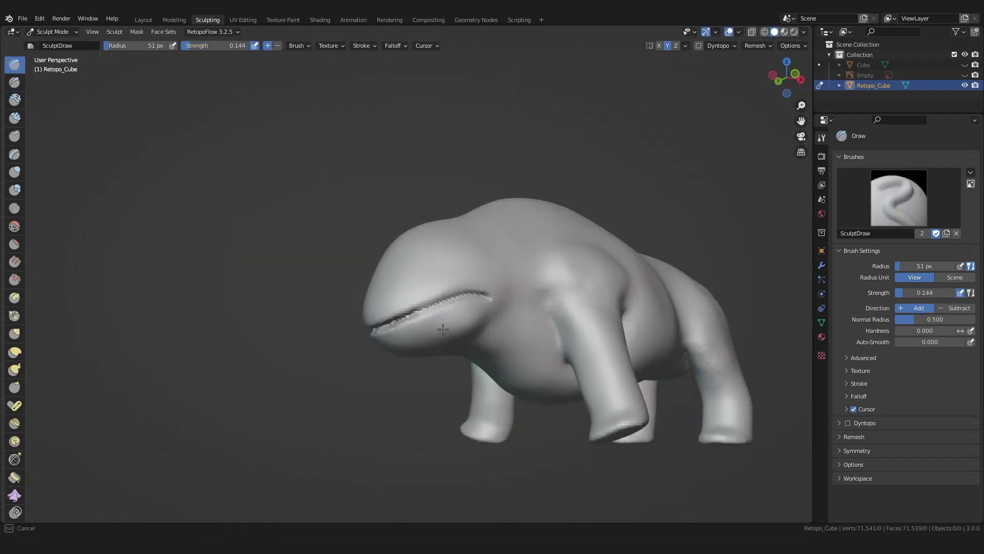
{"action": "scroll", "coordinate": [470, 305], "scroll_direction": "up", "scroll_amount": 5}
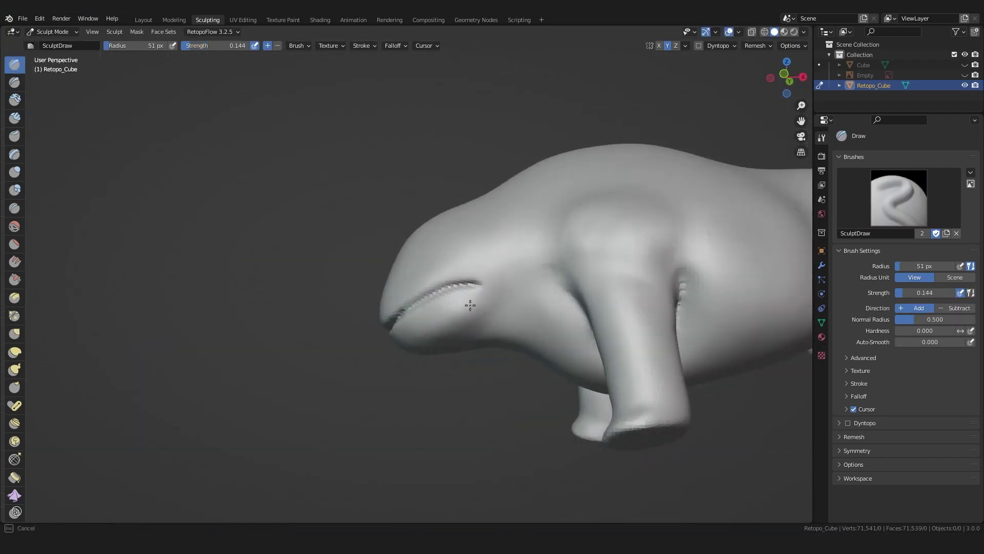
{"action": "middle_click_drag", "start_coordinate": [487, 329], "coordinate": [501, 286]}
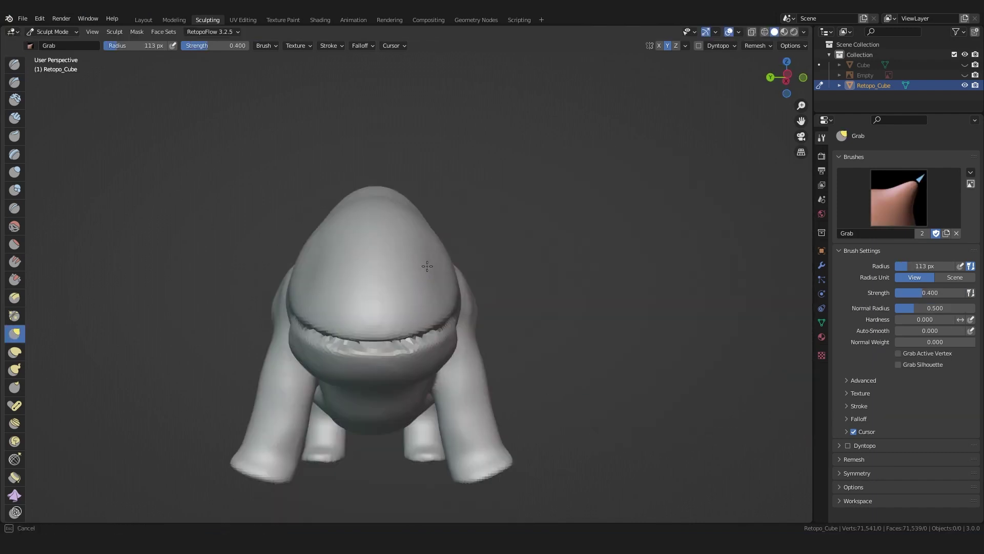
- Refine the sides of the creature's head and its body silhouette with the Grab brush, using a radius of 66 to 152 px
{"action": "mouse_move", "coordinate": [417, 231]}
{"action": "middle_mouse_down"}
{"action": "mouse_move", "coordinate": [416, 288]}
{"action": "mouse_move", "coordinate": [417, 270]}
{"action": "middle_mouse_up"}
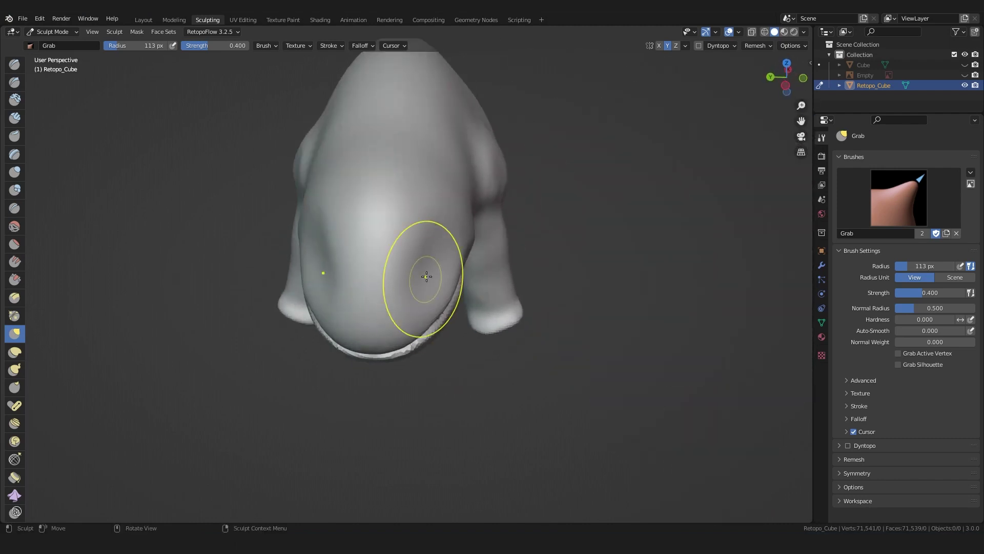
{"action": "middle_click_drag", "start_coordinate": [424, 268], "coordinate": [345, 293]}
{"action": "key", "text": "KP_1"}
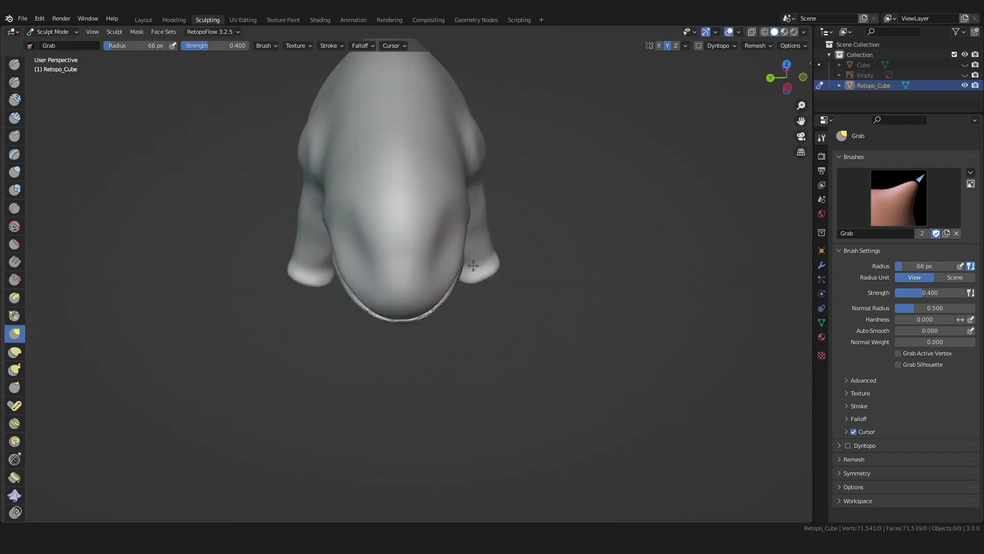
{"action": "middle_click_drag", "start_coordinate": [430, 280], "coordinate": [437, 287]}
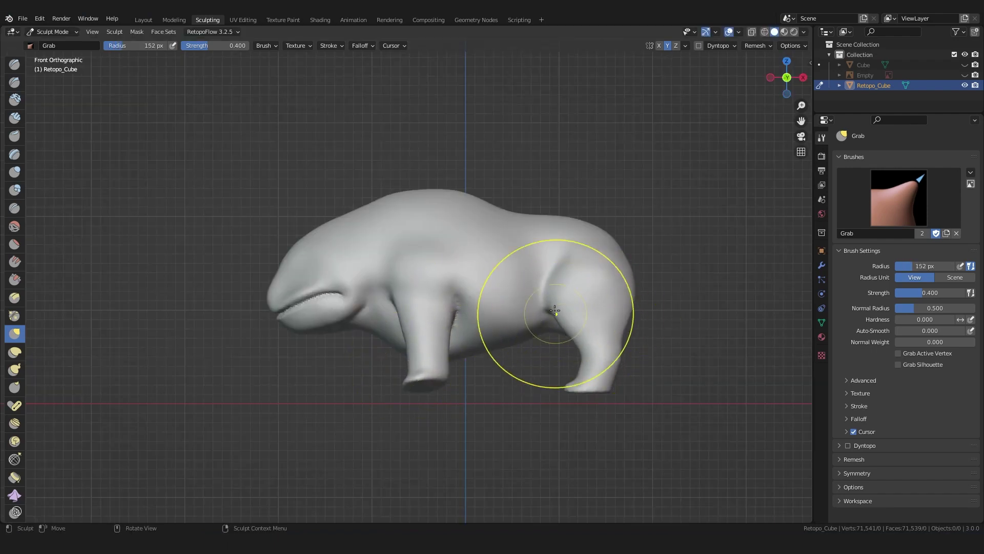
{"action": "scroll", "coordinate": [549, 299], "scroll_direction": "down", "scroll_amount": 3}
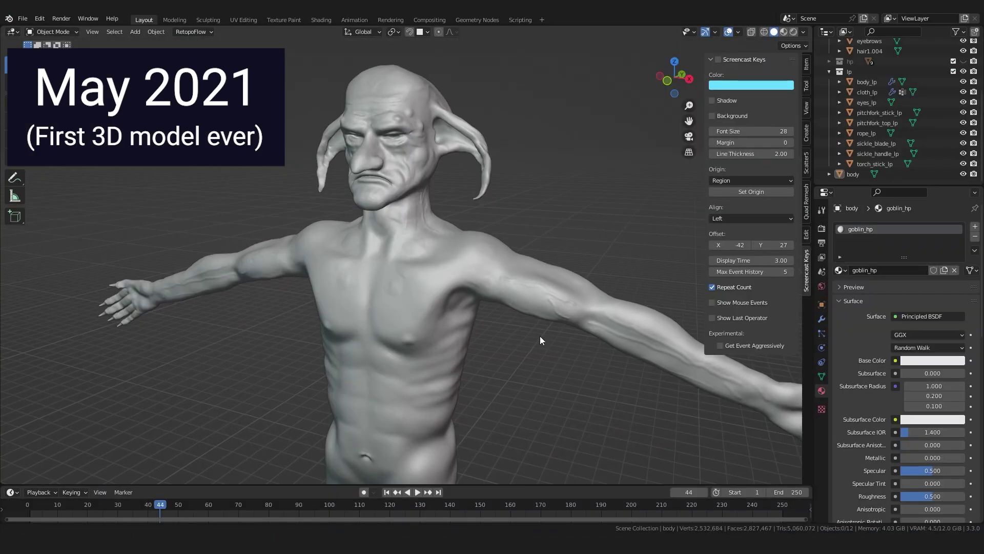
{"action": "middle_click_drag", "start_coordinate": [540, 336], "coordinate": [546, 281]}
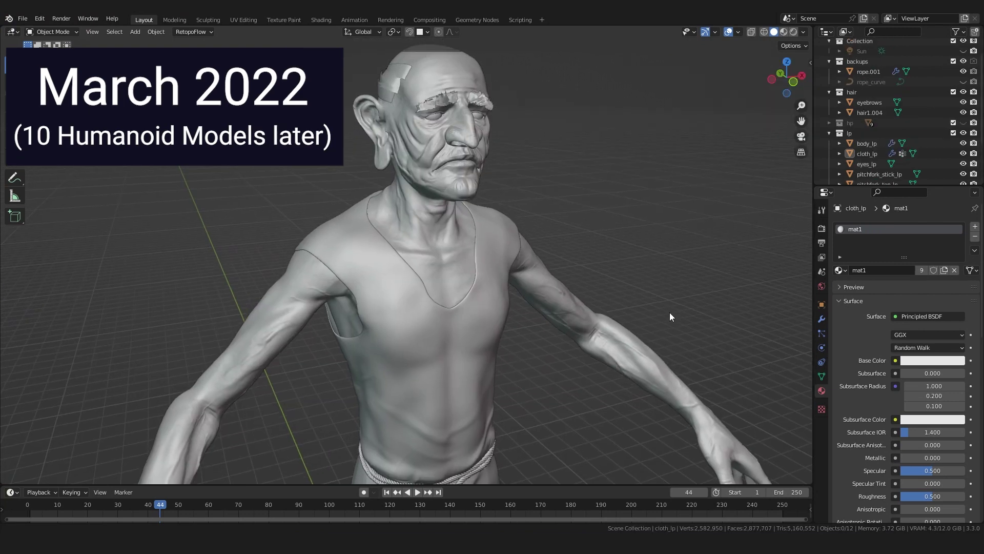
{"action": "middle_click_drag", "start_coordinate": [670, 312], "coordinate": [697, 219]}
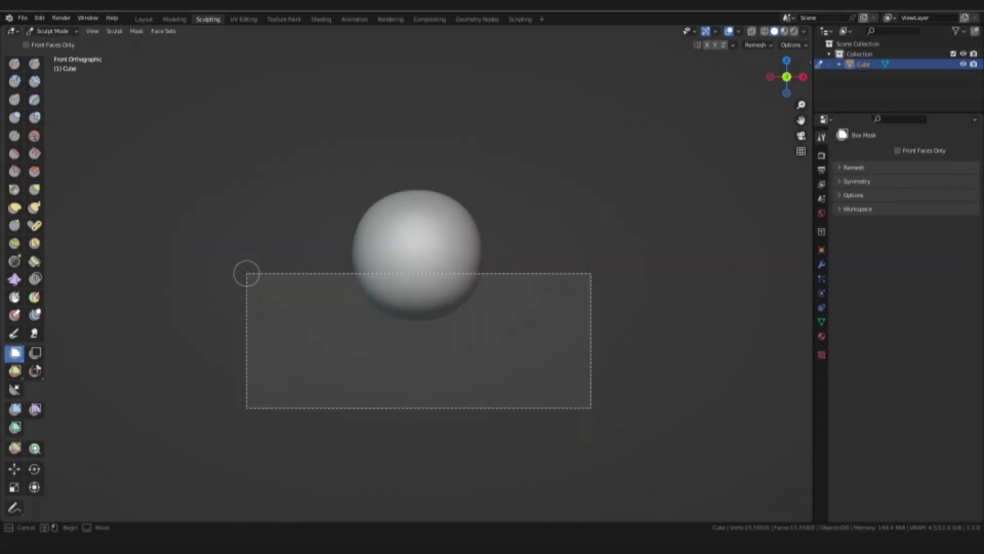
- Mask the sphere's lower half with Box Mask and deform the unmasked upper half with the Inflate mesh filter at strength 1.000
{"action": "left_click_drag", "start_coordinate": [246, 275], "coordinate": [233, 255]}
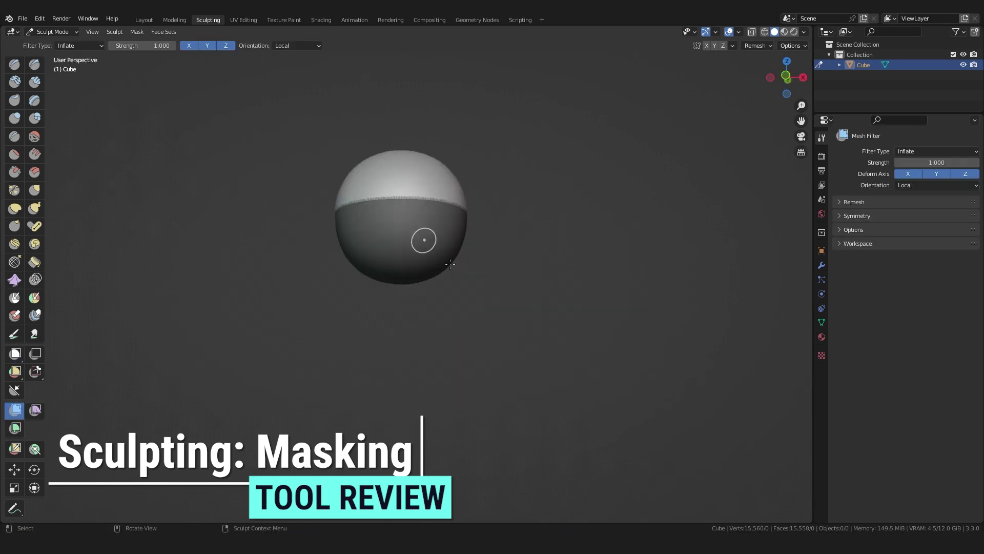
{"action": "left_click_drag", "start_coordinate": [450, 264], "coordinate": [631, 410]}
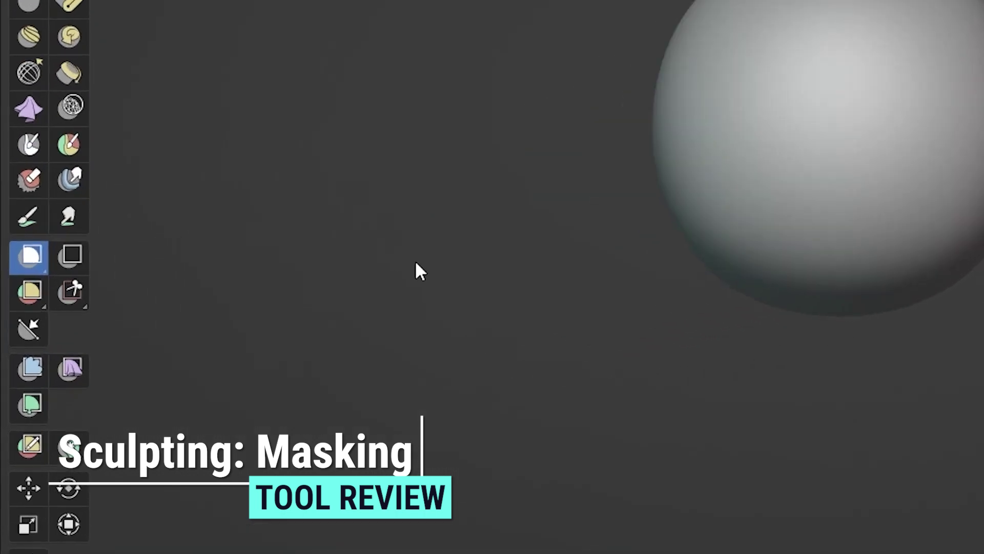
{"action": "left_click_drag", "start_coordinate": [620, 456], "coordinate": [235, 278]}
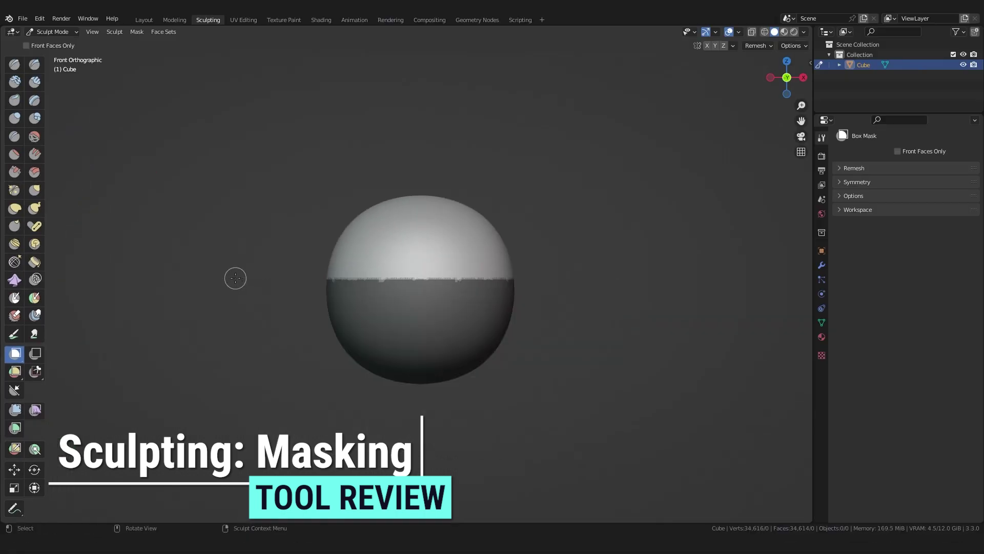
- Draw a five-pointed star mask on the front of the sphere with Lasso Mask
{"action": "left_click", "coordinate": [15, 353]}
{"action": "left_click_drag", "start_coordinate": [394, 297], "coordinate": [381, 335]}
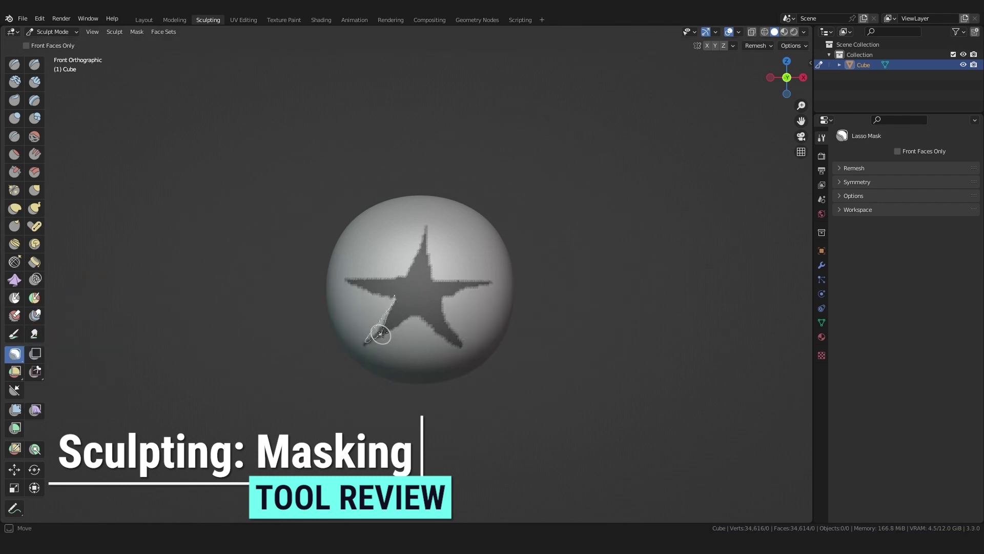
- Smooth the edges of the star mask and invert the mask
{"action": "left_click", "coordinate": [136, 32]}
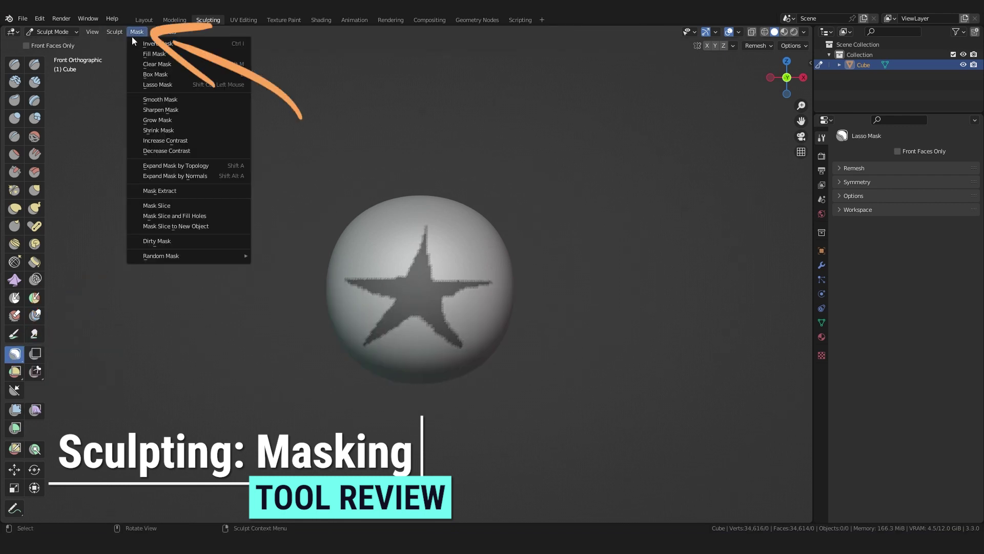
{"action": "left_click", "coordinate": [160, 99]}
{"action": "left_click", "coordinate": [136, 32]}
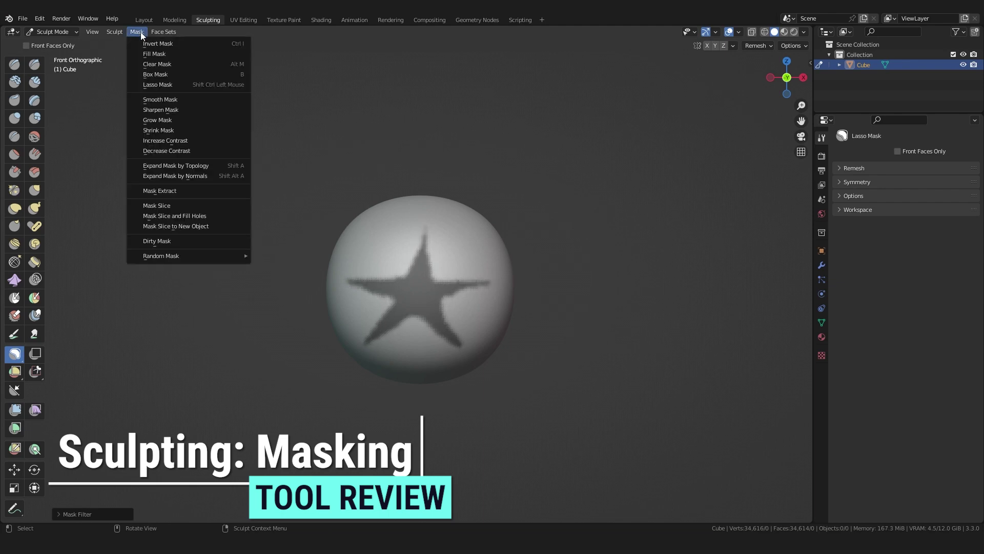
{"action": "left_click", "coordinate": [158, 43]}
{"action": "left_click", "coordinate": [137, 31]}
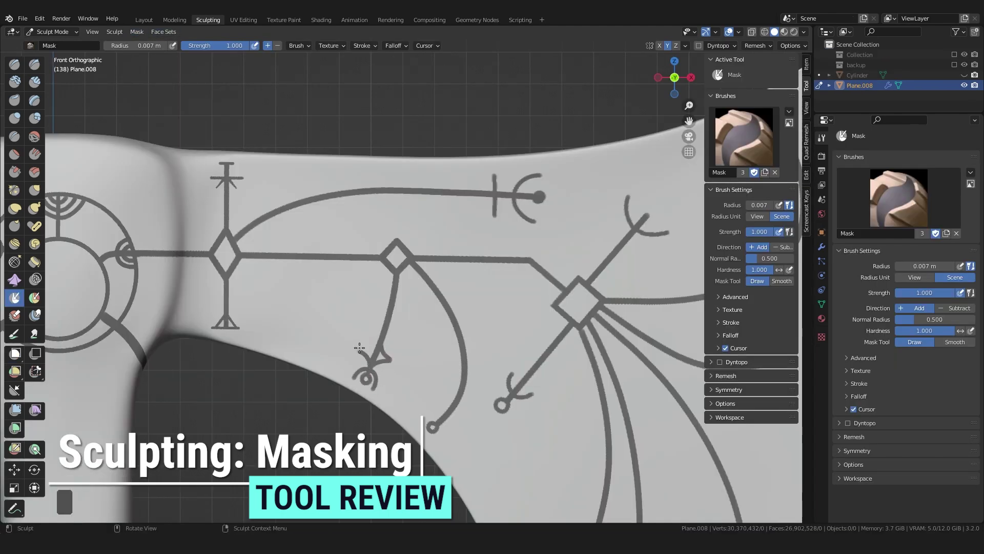
- Inflate the unmasked ornamental lines on Plane.008 with the Inflate mesh filter at strength 1.000
{"action": "key", "text": "ctrl+z"}
{"action": "key", "text": "ctrl+z"}
{"action": "key", "text": "ctrl+z"}
{"action": "key", "text": "ctrl+z"}
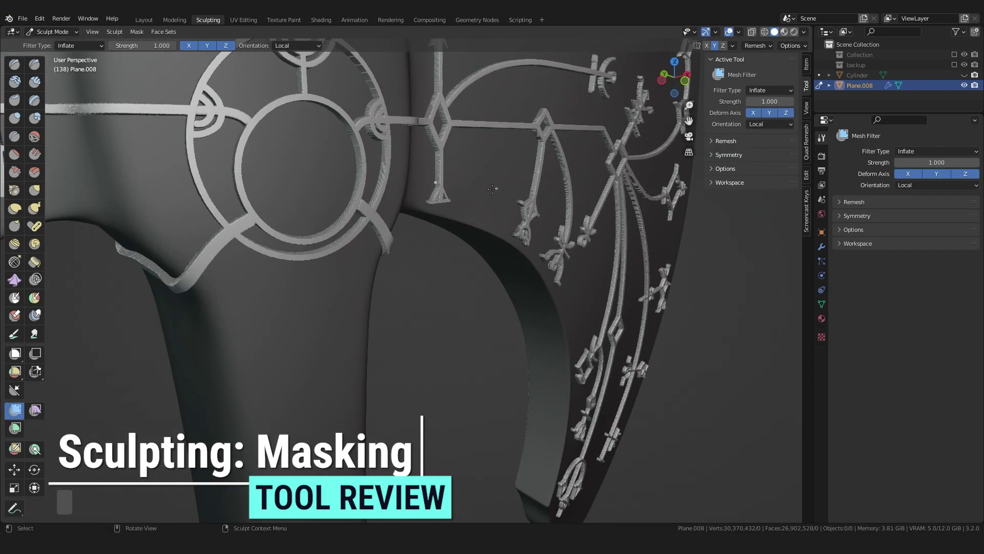
{"action": "left_click_drag", "start_coordinate": [492, 188], "coordinate": [472, 192]}
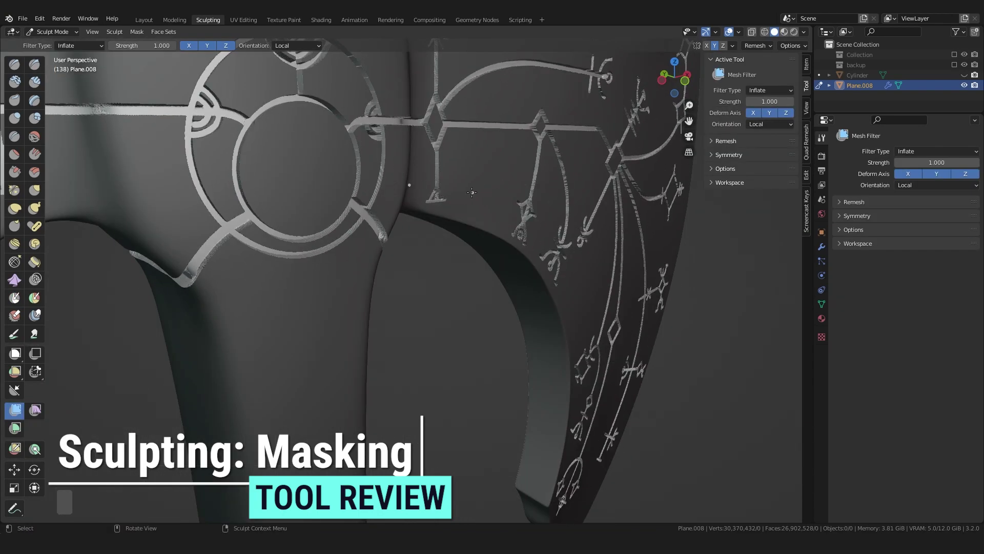
{"action": "key", "text": "KP_Decimal"}
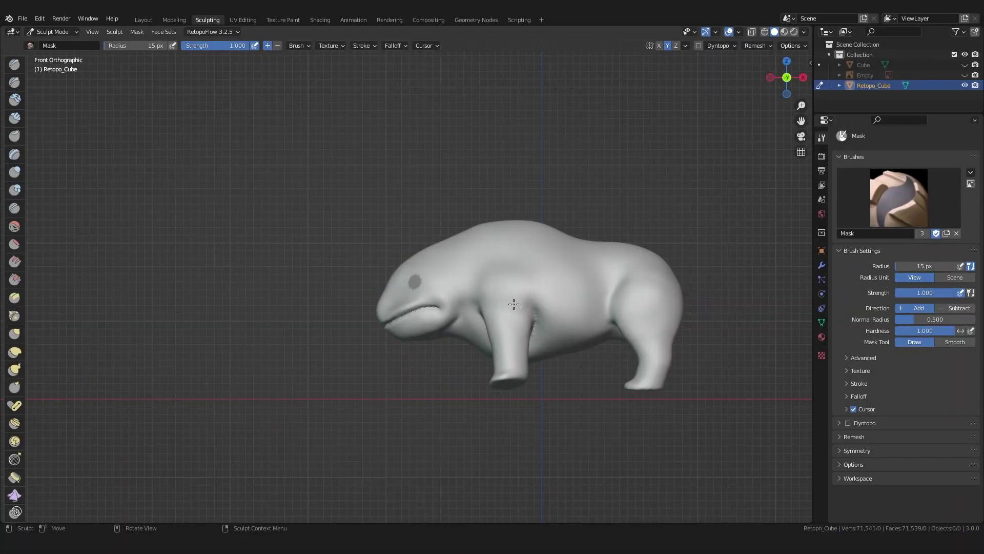
- Activate the Mesh Filter with the Inflate type and invert the creature's eye mask so only the eye spots stay editable
{"action": "mouse_move", "coordinate": [512, 300]}
{"action": "middle_mouse_down"}
{"action": "mouse_move", "coordinate": [548, 311]}
{"action": "mouse_move", "coordinate": [512, 302]}
{"action": "middle_mouse_up"}
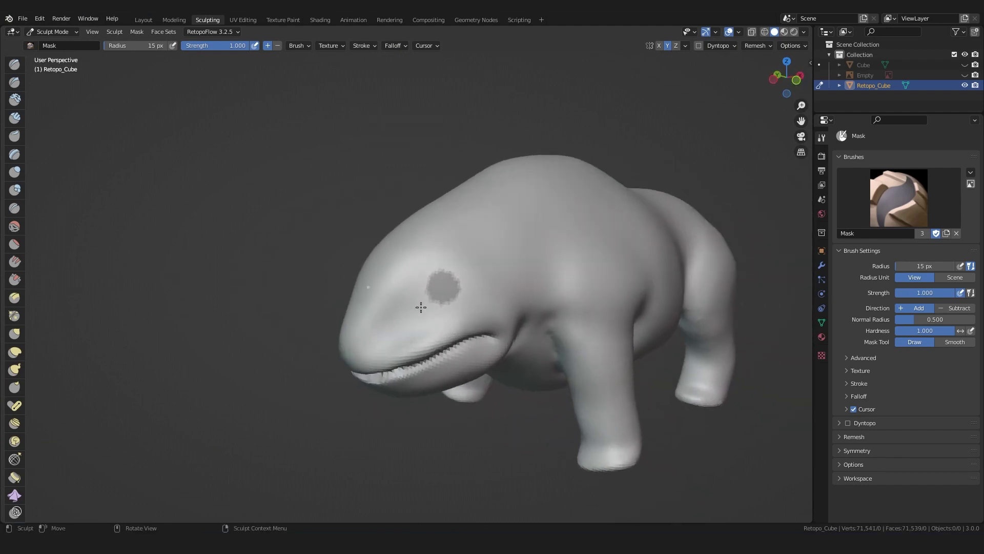
{"action": "scroll", "coordinate": [15, 308], "scroll_direction": "down", "scroll_amount": 5}
{"action": "left_click", "coordinate": [15, 471]}
{"action": "middle_click_drag", "start_coordinate": [512, 307], "coordinate": [543, 308]}
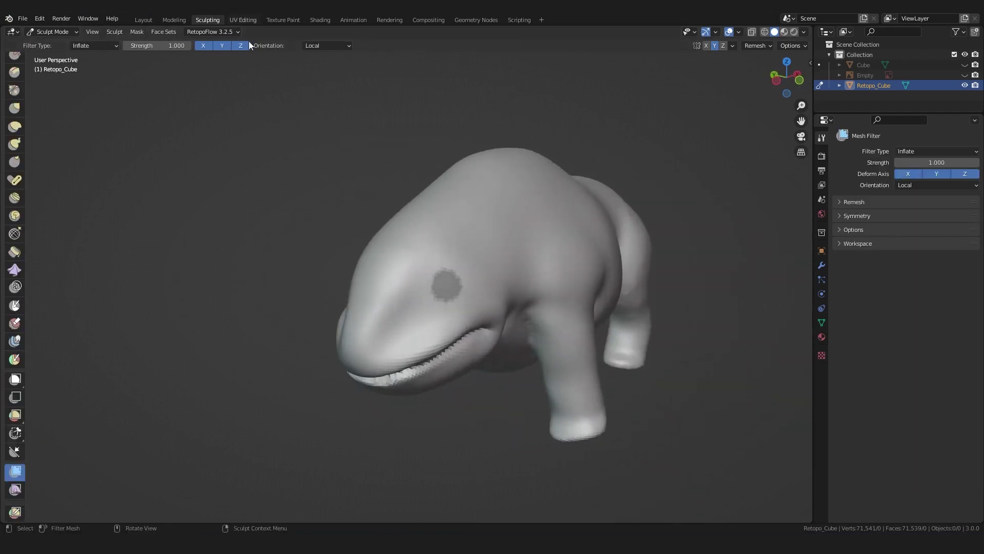
{"action": "left_click", "coordinate": [137, 32]}
{"action": "left_click", "coordinate": [152, 44]}
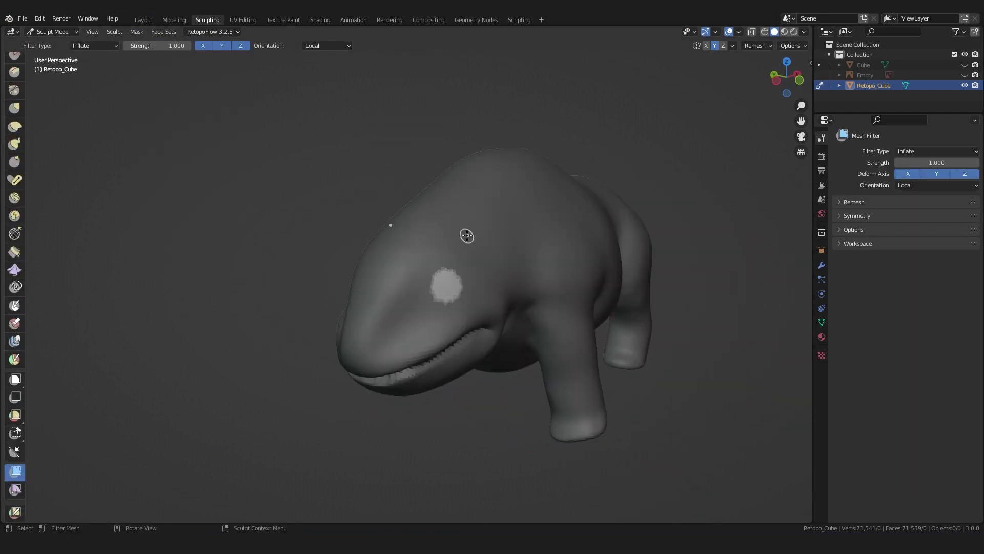
- Sink the eye sockets into the head with the Inflate mesh filter at strength 1.000 and clear the mask
{"action": "middle_click_drag", "start_coordinate": [466, 230], "coordinate": [497, 289]}
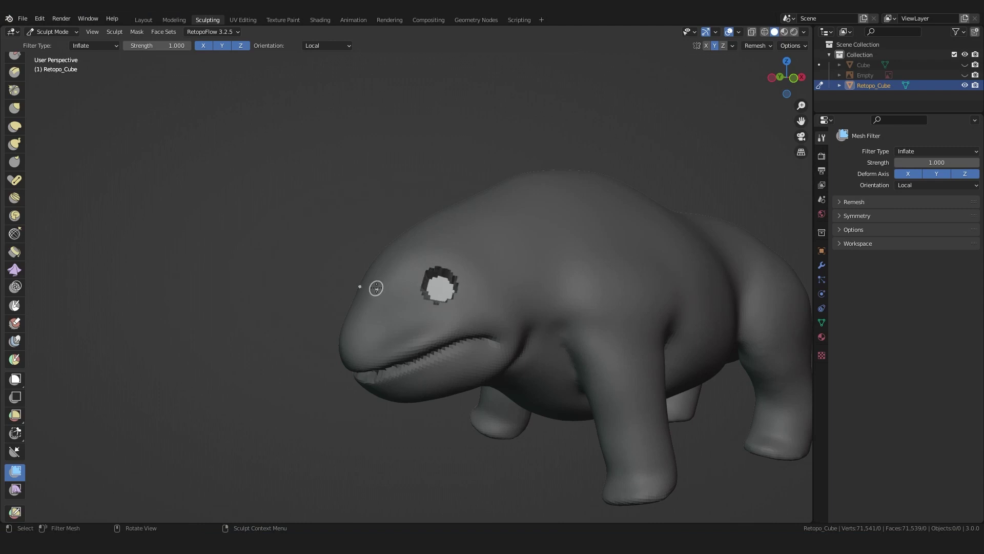
{"action": "middle_click_drag", "start_coordinate": [376, 288], "coordinate": [421, 289]}
{"action": "key", "text": "KP_1"}
{"action": "left_click", "coordinate": [136, 33]}
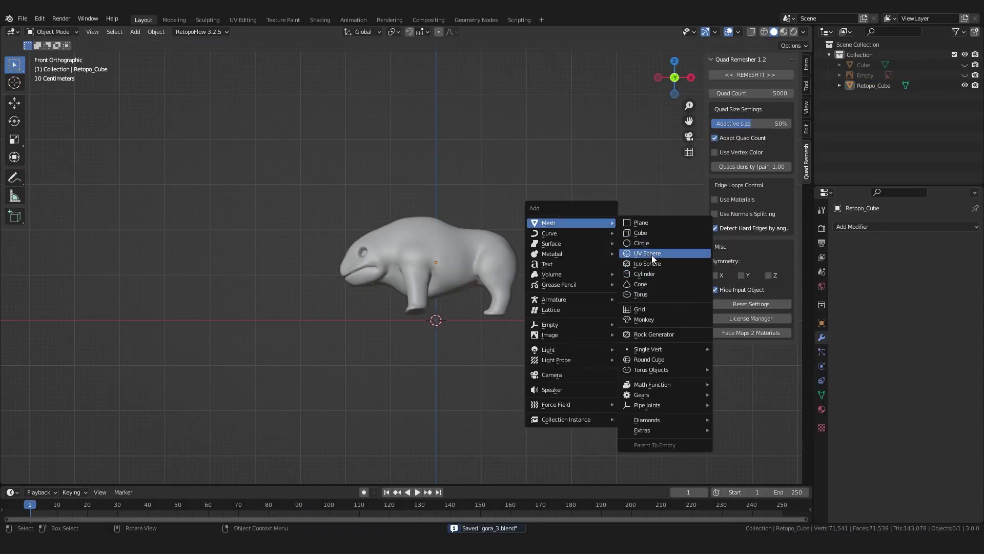
- Add a UV sphere as an eyeball, scale it to fit the eye socket and mirror it to the other side
{"action": "left_click", "coordinate": [647, 253]}
{"action": "key", "text": "s"}
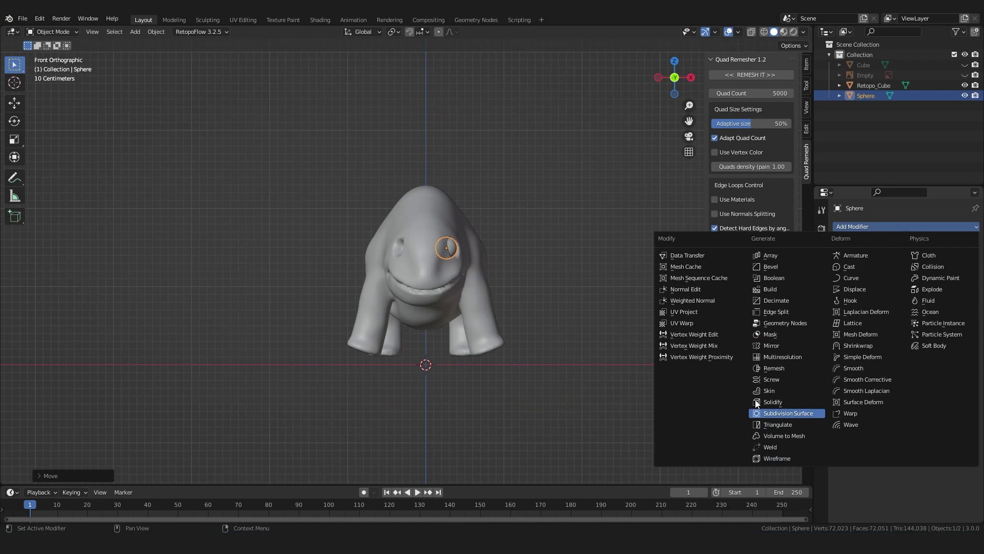
{"action": "left_click", "coordinate": [727, 410]}
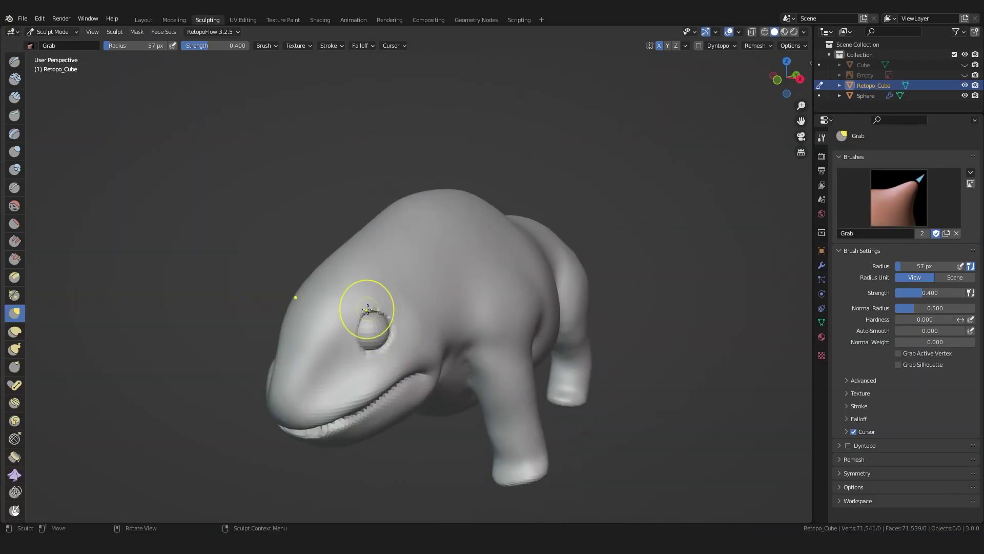
- Shape the skin around the eyeball with the Grab brush at 57 px radius, Draw Sharp at 14 px radius and the Draw brush
{"action": "key", "text": "f"}
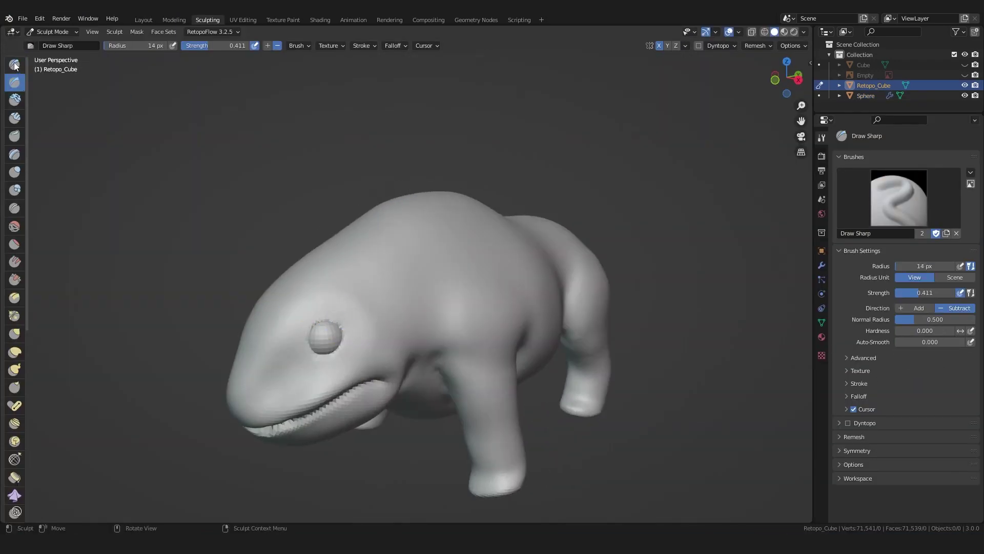
{"action": "key", "text": "x"}
{"action": "key", "text": "f"}
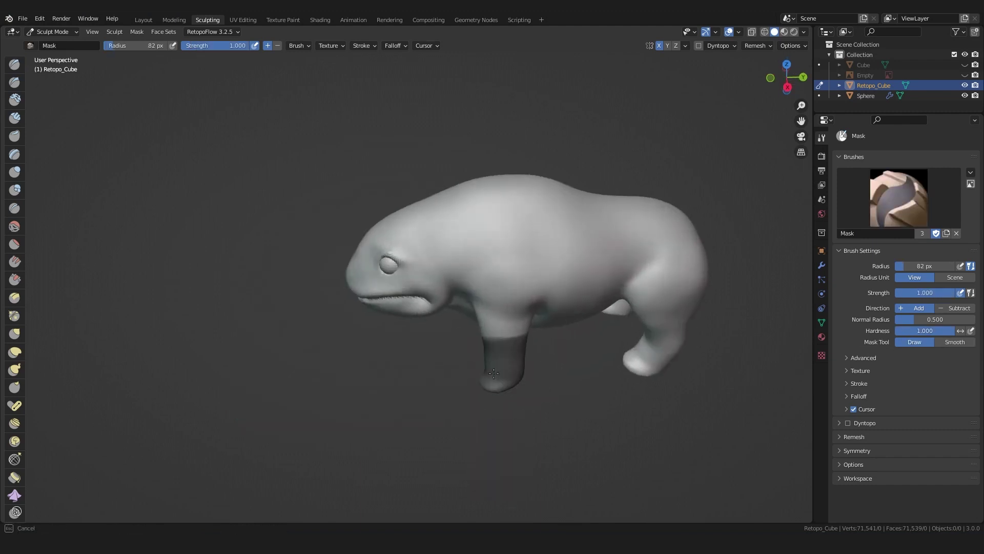
- Invert the mask on the lower front legs and adjust those legs with the Grab brush at 172 px radius
{"action": "middle_click_drag", "start_coordinate": [436, 379], "coordinate": [536, 388]}
{"action": "key", "text": "KP_1"}
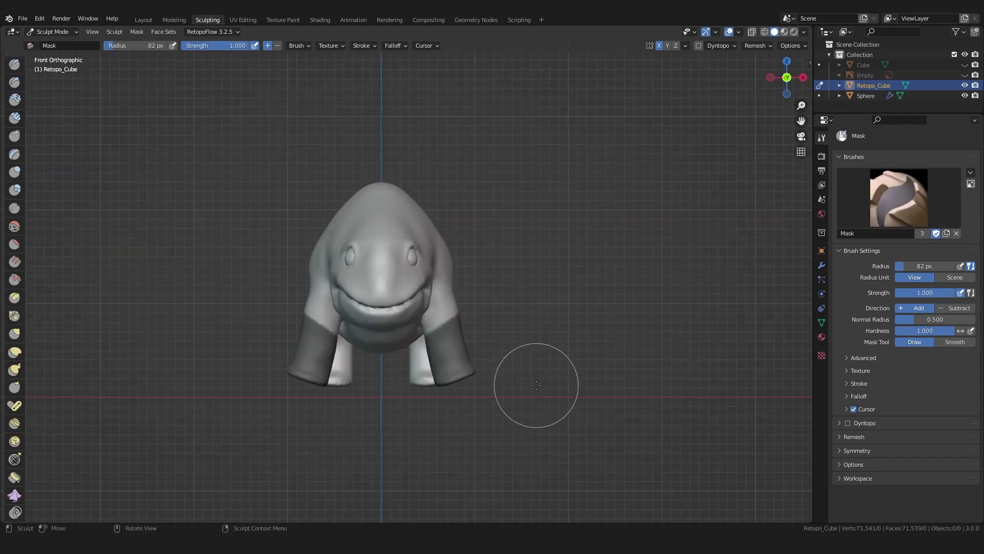
{"action": "key", "text": "ctrl+i"}
{"action": "key", "text": "g"}
{"action": "scroll", "coordinate": [536, 384], "scroll_direction": "down", "scroll_amount": 2}
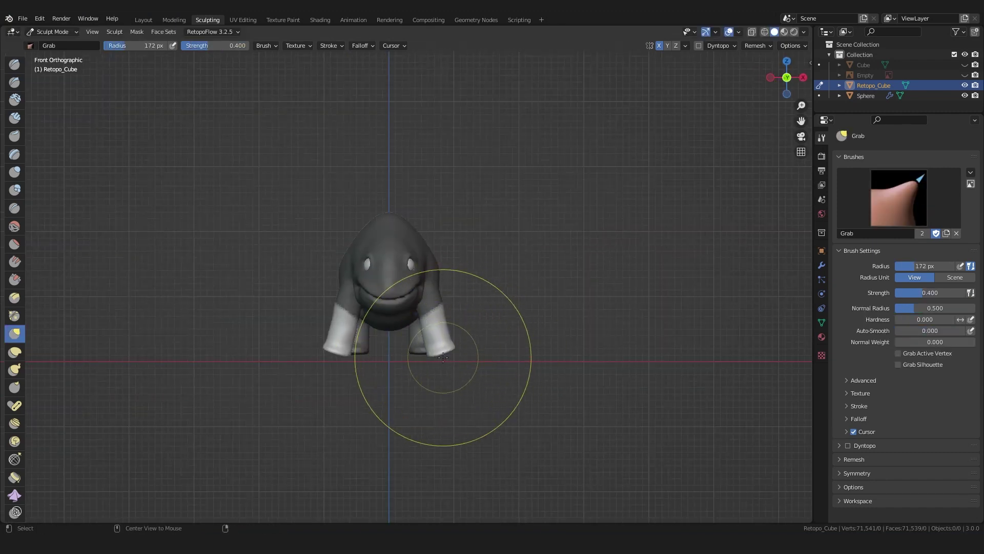
- Isolate the lower jaw with an inverted Lasso Mask in side view and pull the jaw down and back to open the mouth
{"action": "key", "text": "KP_3"}
{"action": "left_click", "coordinate": [16, 281]}
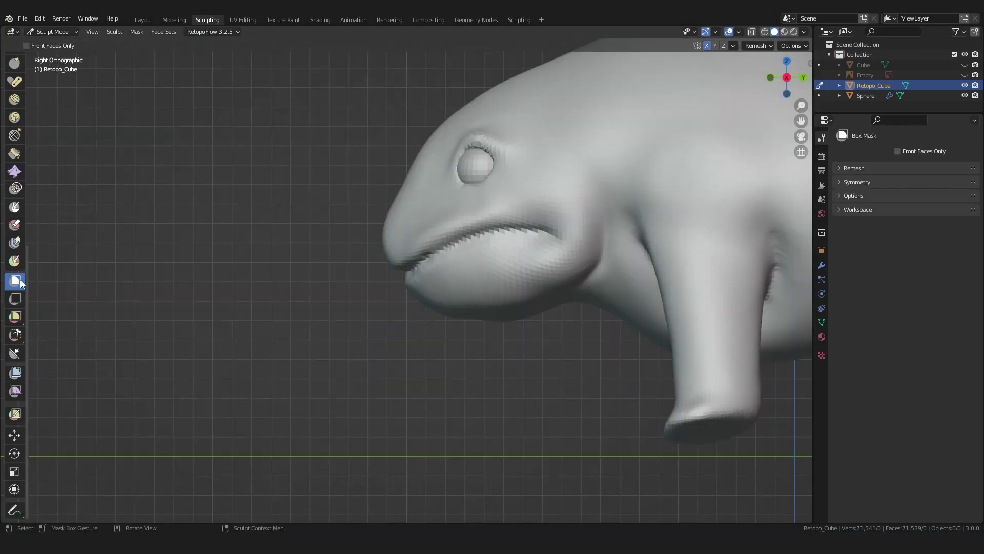
{"action": "left_click", "coordinate": [16, 281]}
{"action": "left_click_drag", "start_coordinate": [403, 279], "coordinate": [403, 280]}
{"action": "key", "text": "ctrl+i"}
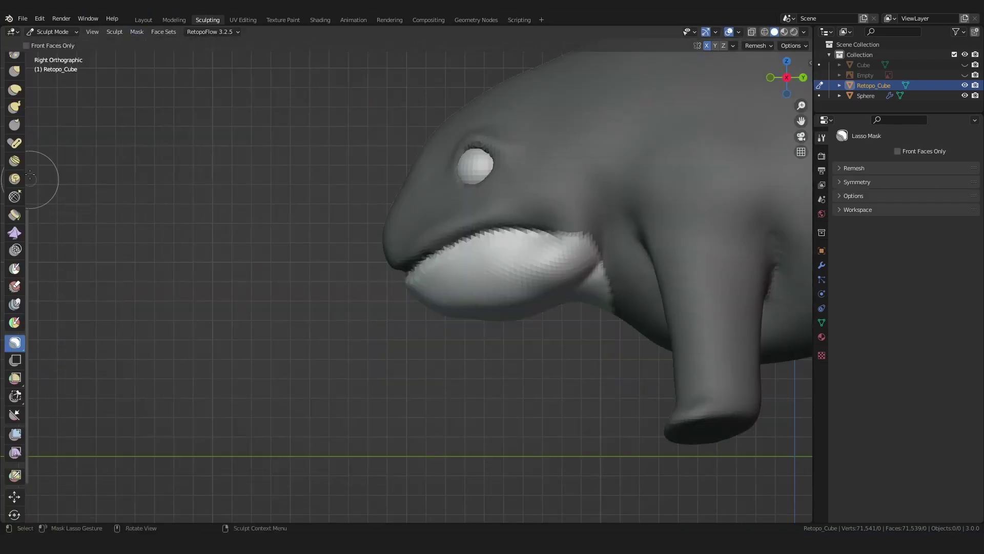
{"action": "key", "text": "p"}
{"action": "left_click_drag", "start_coordinate": [430, 315], "coordinate": [430, 322]}
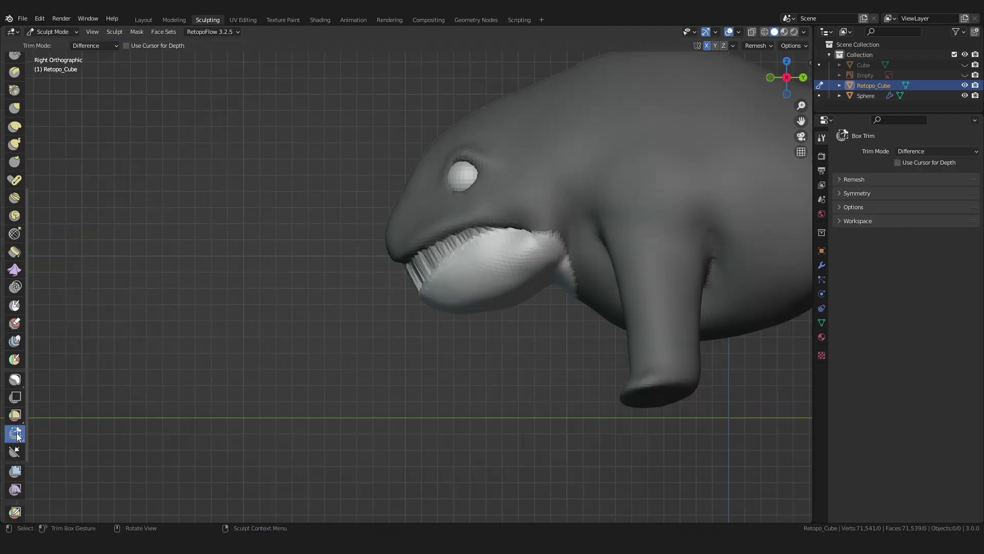
- Cut away the stretched geometry between the jaws with Lasso Trim and clear the mask
{"action": "left_click_drag", "start_coordinate": [15, 437], "coordinate": [71, 460]}
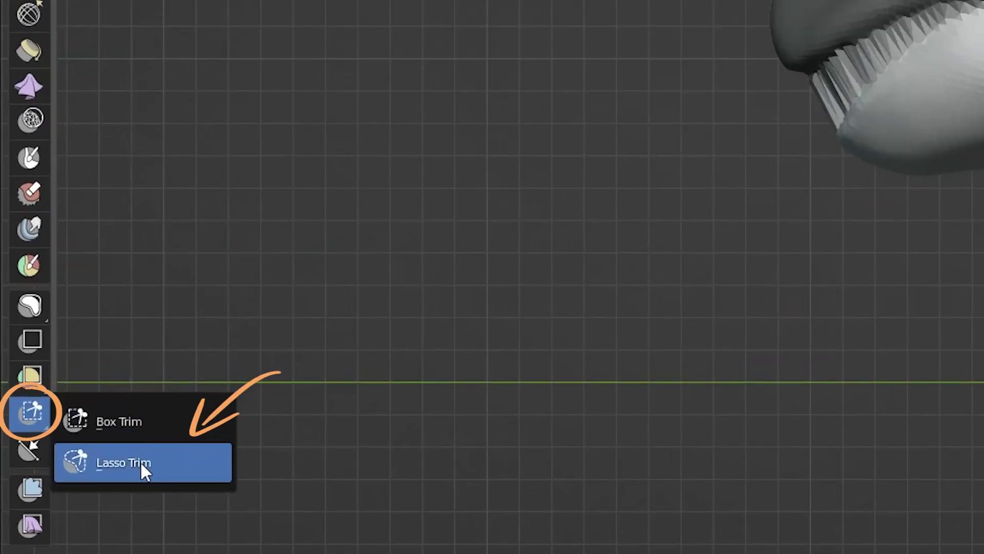
{"action": "left_click", "coordinate": [140, 460]}
{"action": "left_click", "coordinate": [137, 32]}
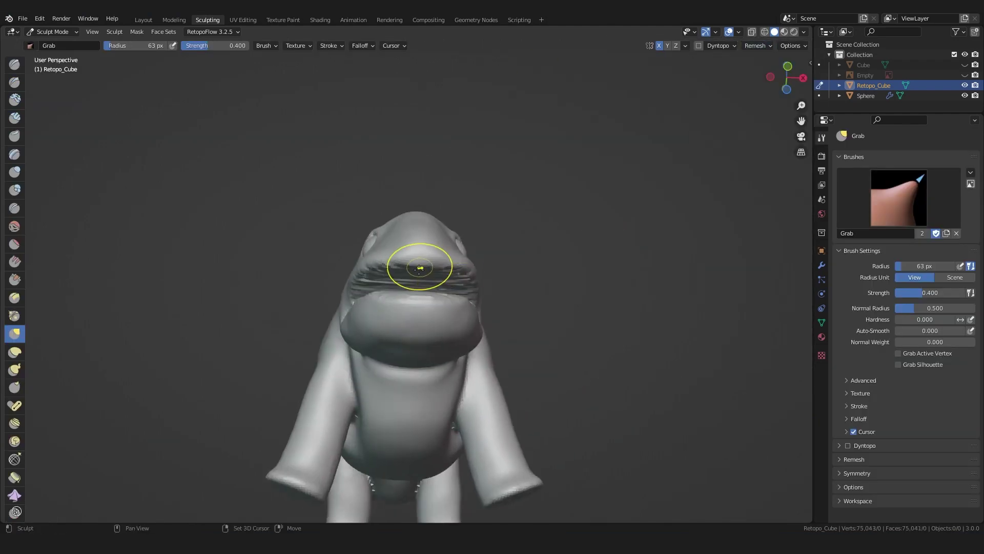
- Shape the inside and corners of the open mouth with the Grab brush and Draw Sharp at 63 px radius and 0.411 strength
{"action": "middle_click_drag", "start_coordinate": [418, 264], "coordinate": [549, 286]}
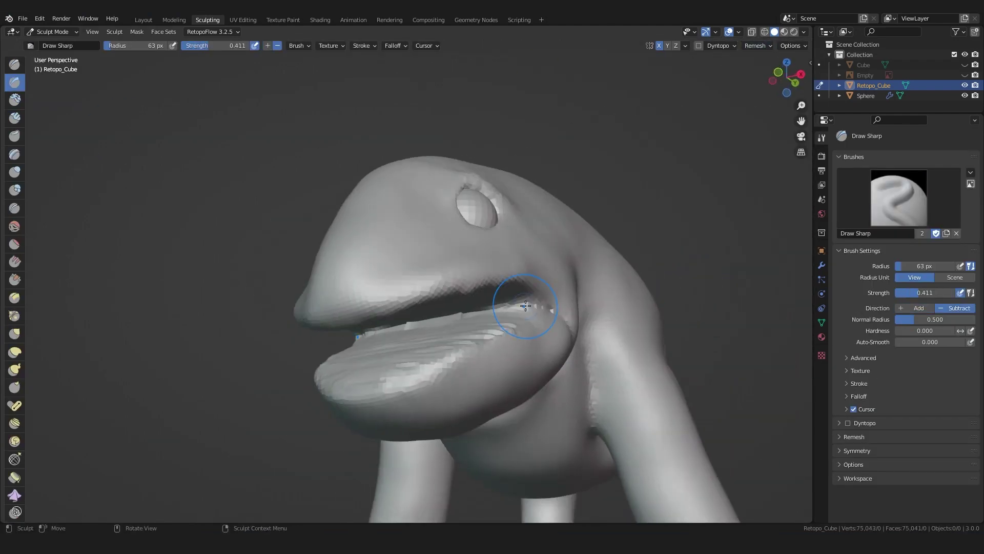
{"action": "scroll", "coordinate": [509, 297], "scroll_direction": "up", "scroll_amount": 2}
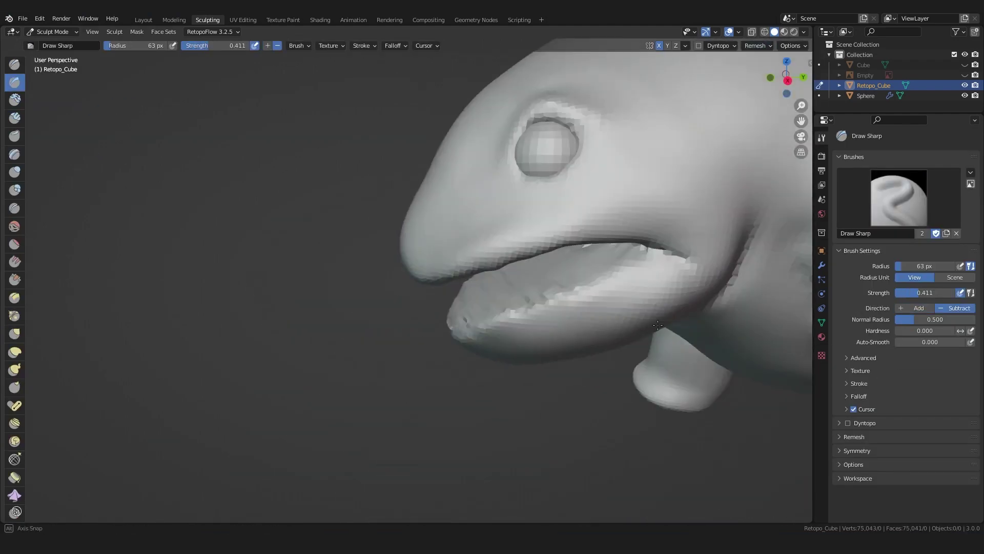
{"action": "scroll", "coordinate": [396, 281], "scroll_direction": "down", "scroll_amount": 5}
- Mask the lower jaw with Lasso Mask and shape the inside of the upper jaw with the Grab brush at 94 px radius
{"action": "key", "text": "KP_3"}
{"action": "scroll", "coordinate": [16, 345], "scroll_direction": "down", "scroll_amount": 5}
{"action": "left_click", "coordinate": [14, 420]}
{"action": "left_click_drag", "start_coordinate": [378, 289], "coordinate": [465, 248]}
{"action": "key", "text": "g"}
{"action": "mouse_move", "coordinate": [465, 248]}
{"action": "middle_mouse_down"}
{"action": "mouse_move", "coordinate": [391, 275]}
{"action": "mouse_move", "coordinate": [528, 220]}
{"action": "mouse_move", "coordinate": [313, 278]}
{"action": "mouse_move", "coordinate": [429, 237]}
{"action": "mouse_move", "coordinate": [331, 286]}
{"action": "middle_mouse_up"}
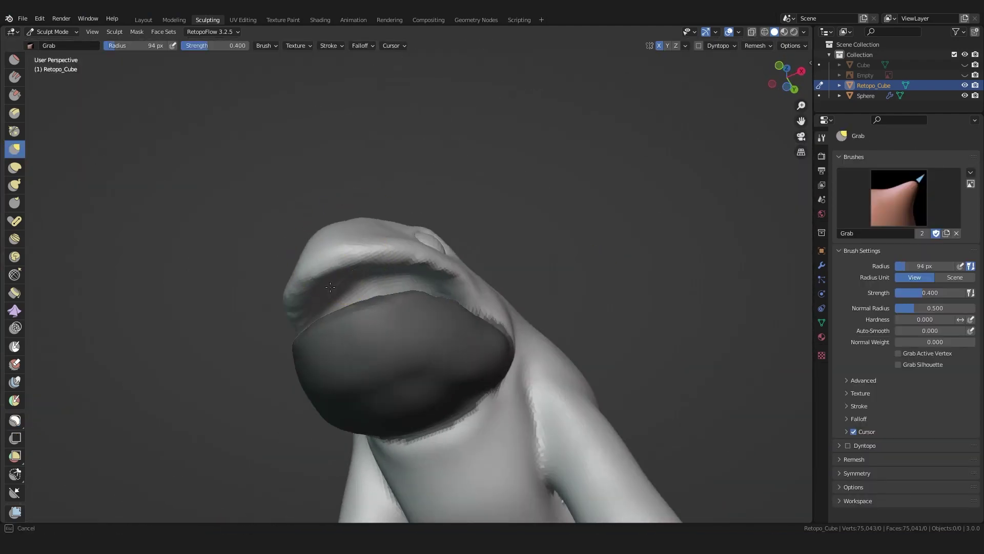